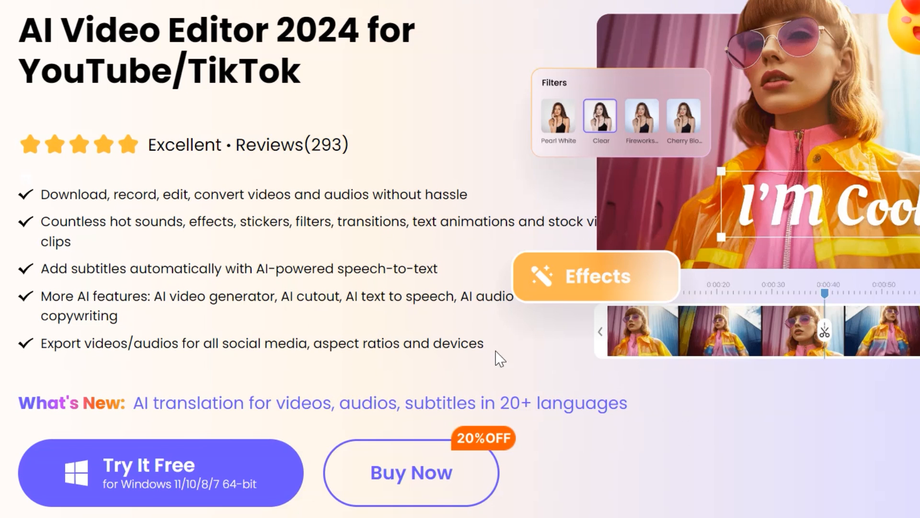
- Download the free Windows version of HitPaw Edimakor and install it from the Downloads folder
scroll(242, 442, "down", 1)
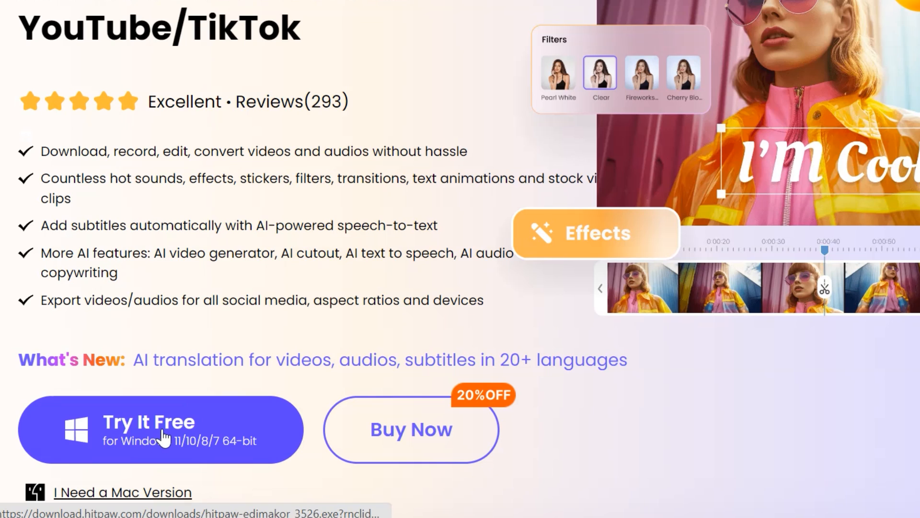
left_click(169, 433)
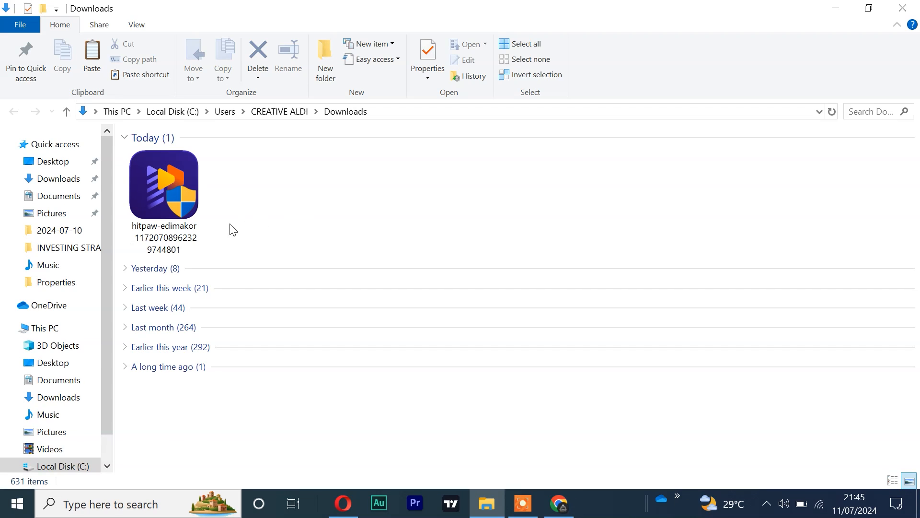
right_click(172, 186)
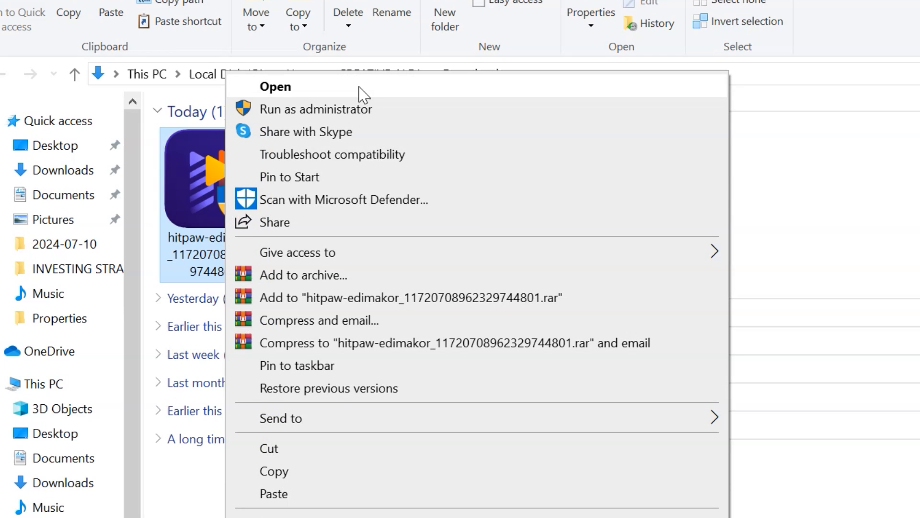
left_click(362, 88)
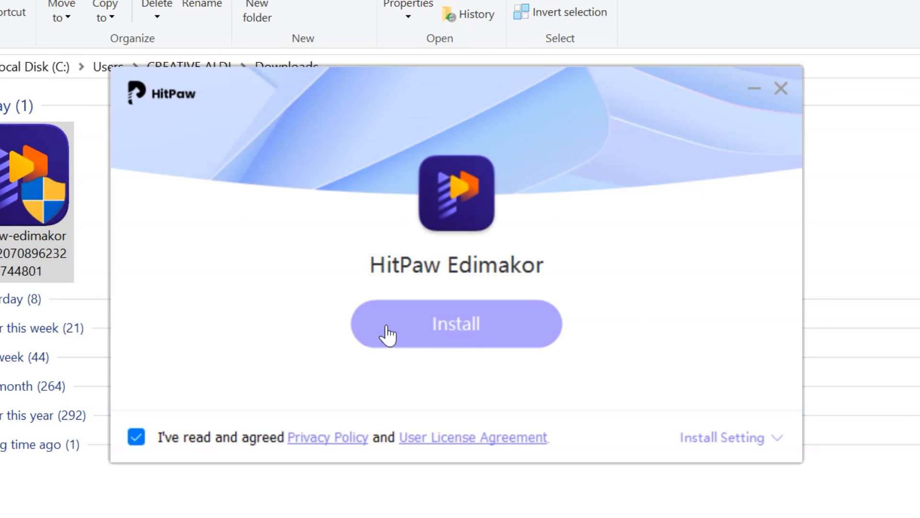
left_click(442, 339)
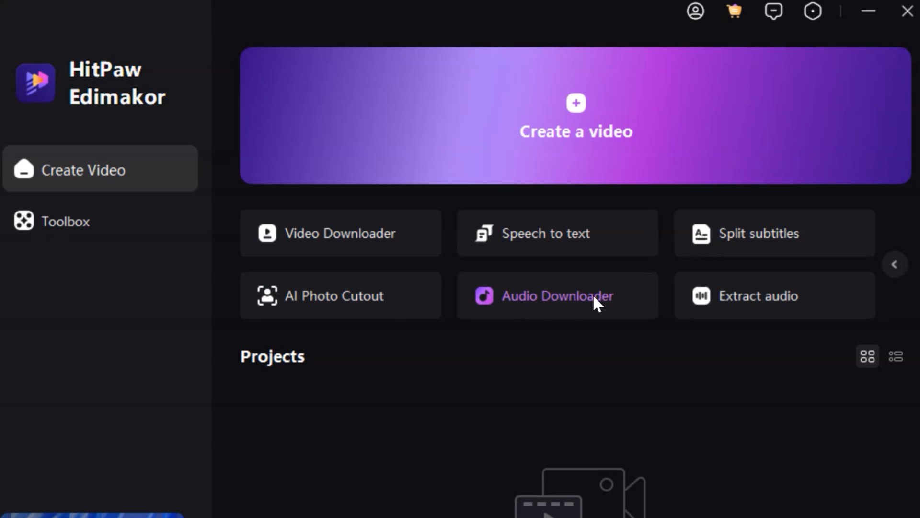
- Create a new video project and open the AI Copywriting tool's Custom Input writer
left_click(895, 266)
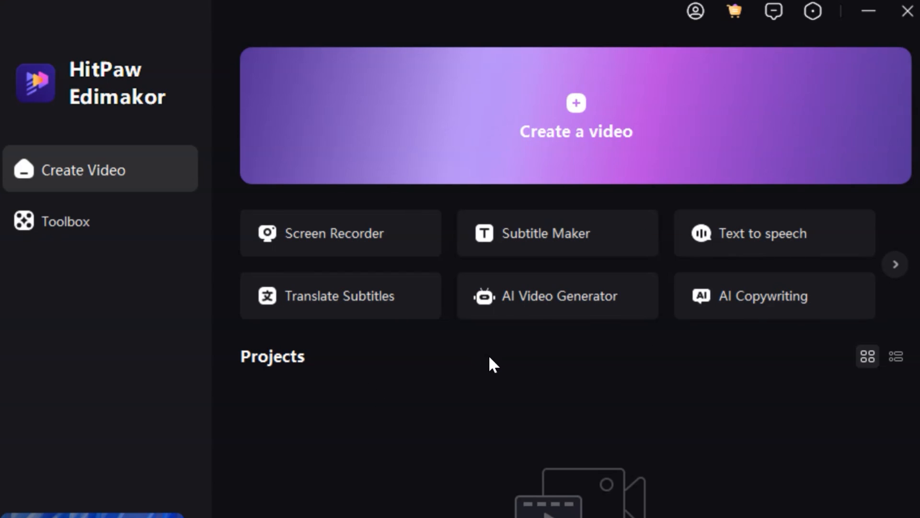
left_click(543, 168)
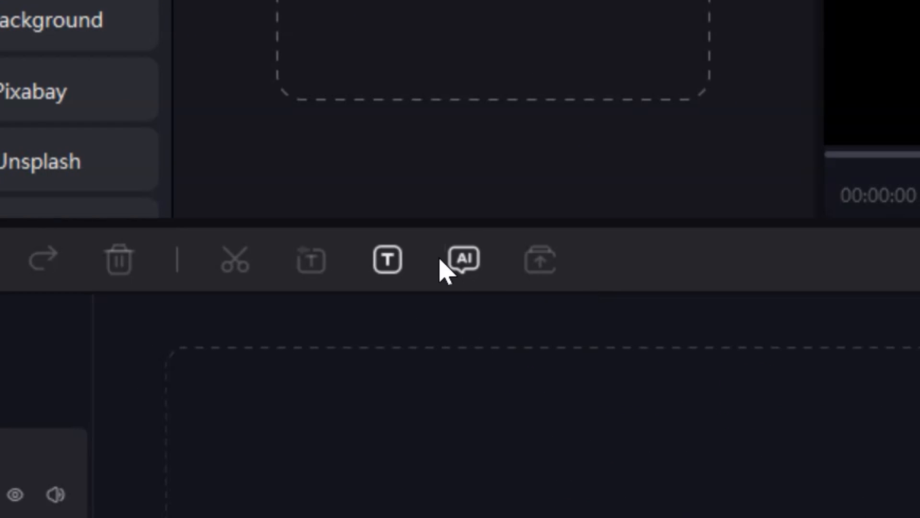
left_click(458, 260)
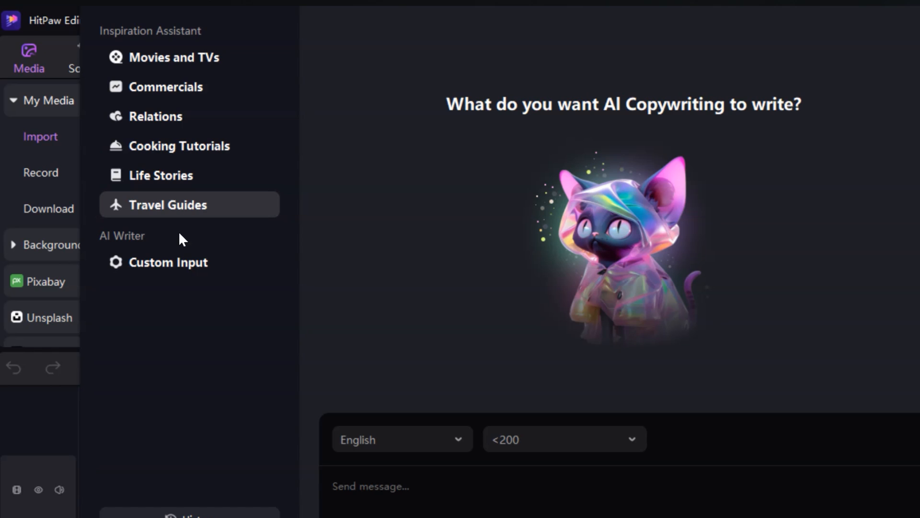
left_click(190, 259)
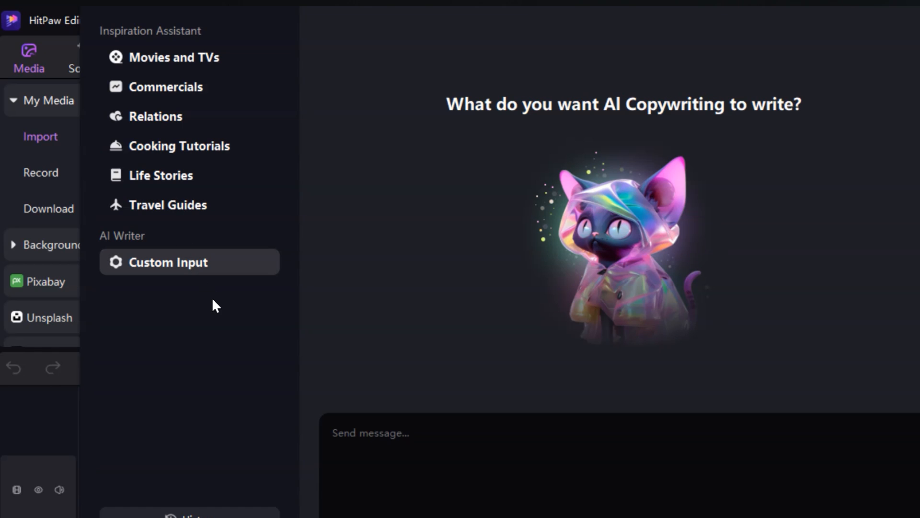
- Generate content ideas with the AI writer from the prompt "10 ide konten tentang masa depan teknologi ai"
left_click(403, 432)
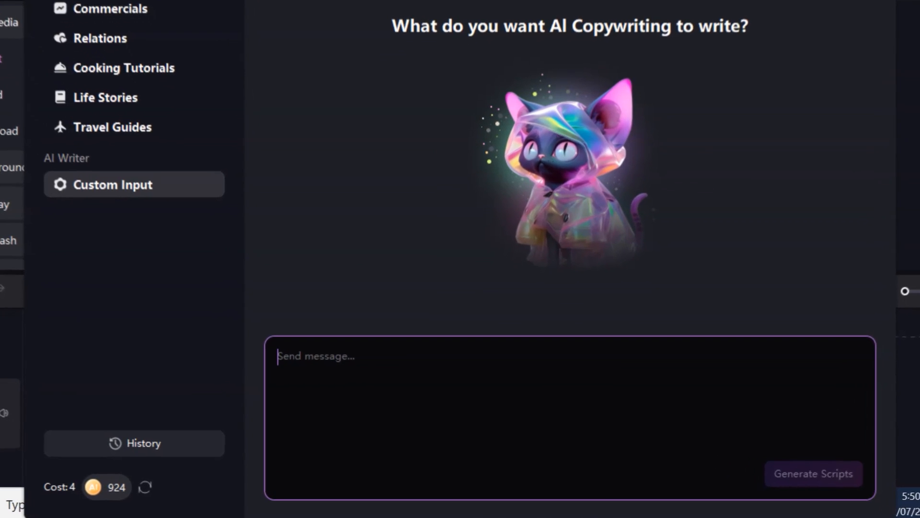
type("10 ide konten tentang masa depan")
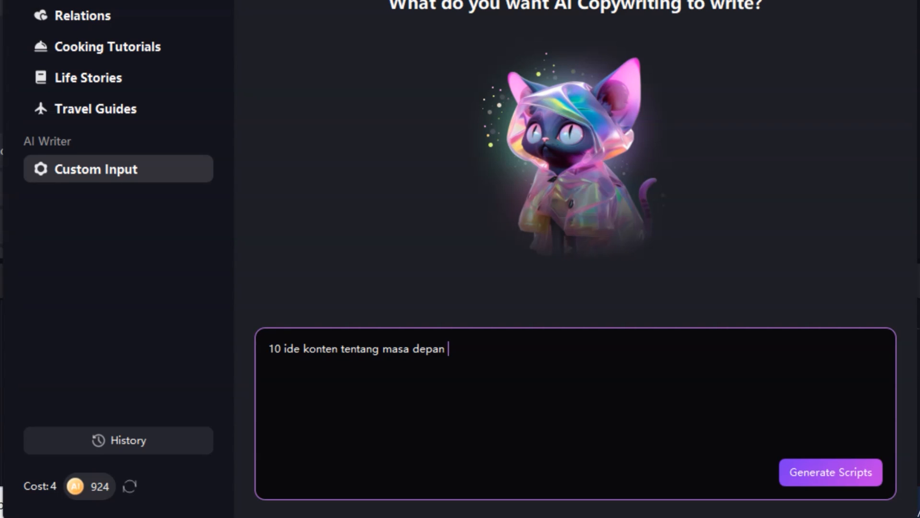
type("ogi")
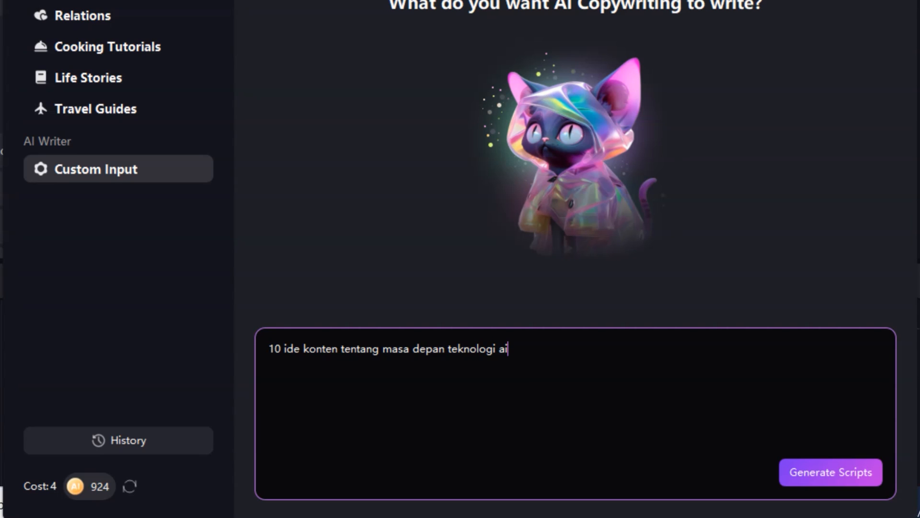
type(" ai")
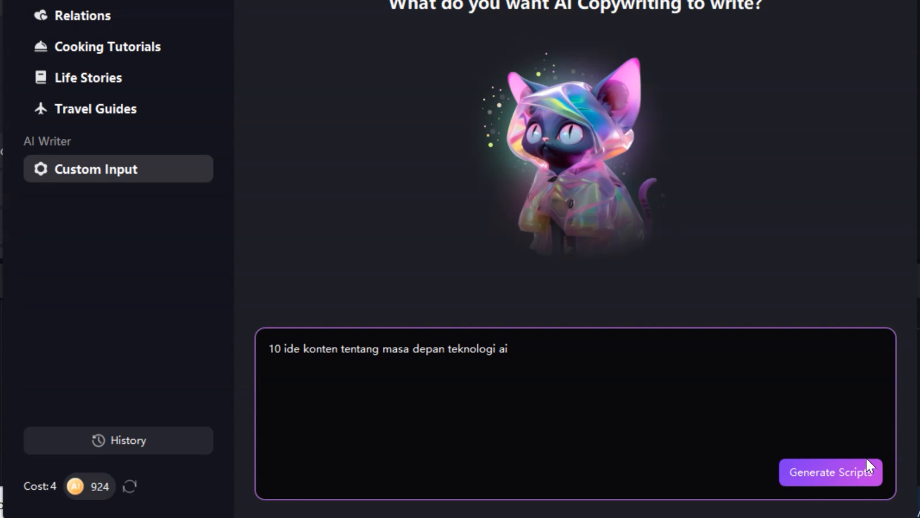
left_click(838, 475)
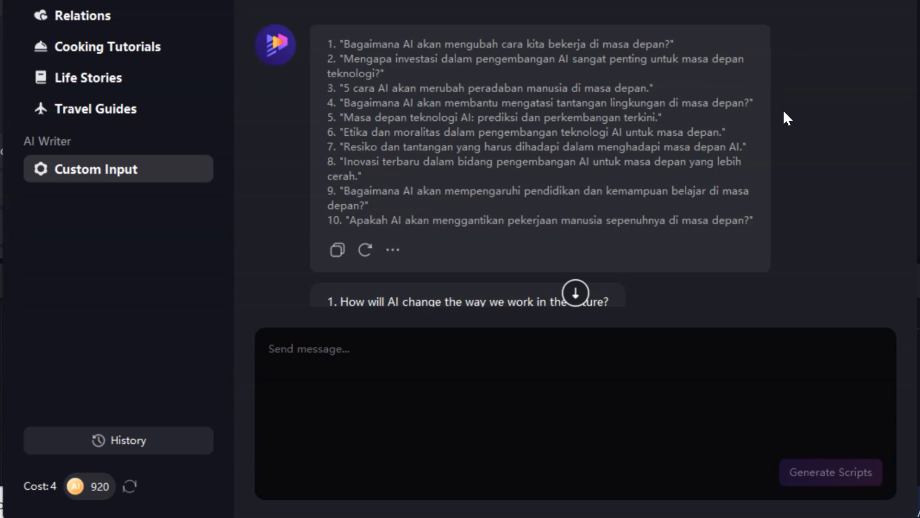
- Generate a script from the prompt "buatlah pembahasan pendek tentang bagaimana ai bisa mengubah dan menggantikan pekerjaan manusia di masa depan."
type("buatlah pembahasan pendek tentang bagaimana ai akan mengubah")
key("BackSpace")
key("BackSpace")
key("BackSpace")
key("BackSpace")
key("BackSpace")
key("BackSpace")
key("BackSpace")
key("BackSpace")
type("menggantikan pekerjaan manusia di masa depan")
key("ctrl+a")
key("BackSpace")
type("buatlah pembahasan pendek tentang bagaimana ai bisa mengubah dan menggantikan pekerjaan manusia di masa depan.")
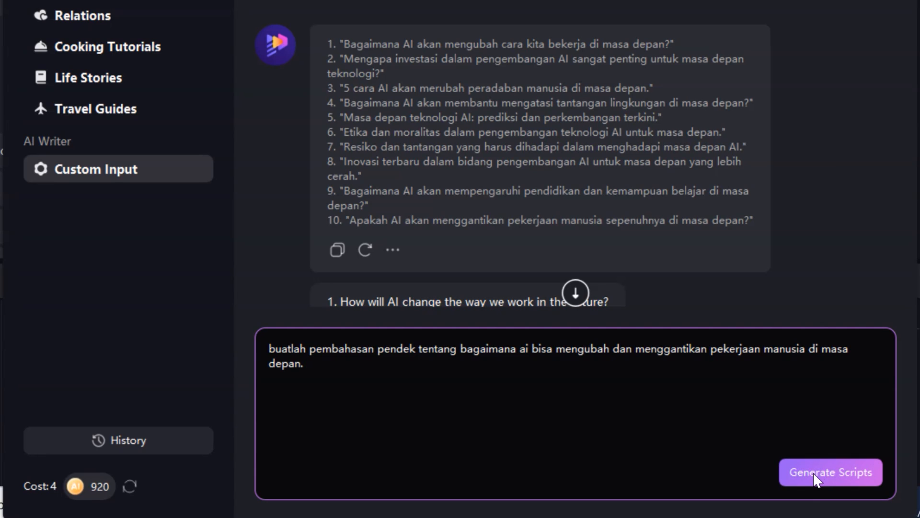
left_click(831, 472)
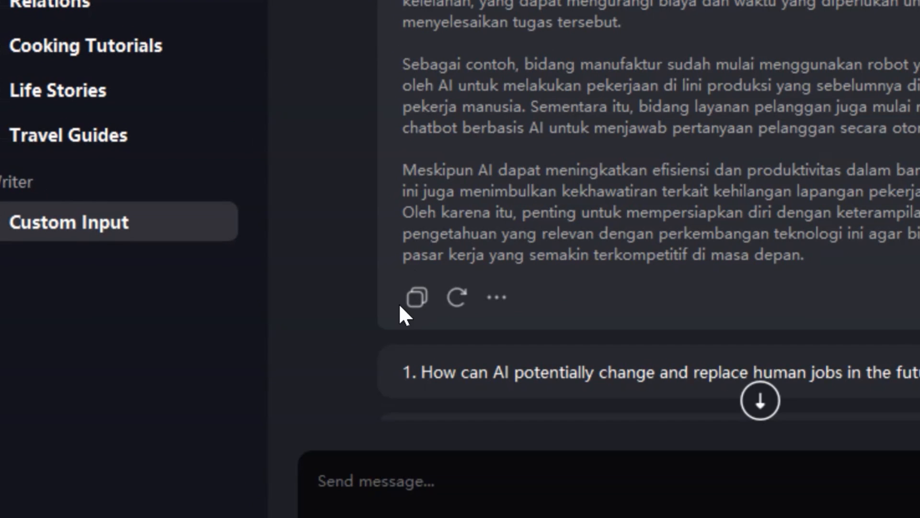
- Copy the generated script into the manual subtitles' Subtitle Splitting text and edit it to end with "dengan teknologi ini."
left_click(419, 288)
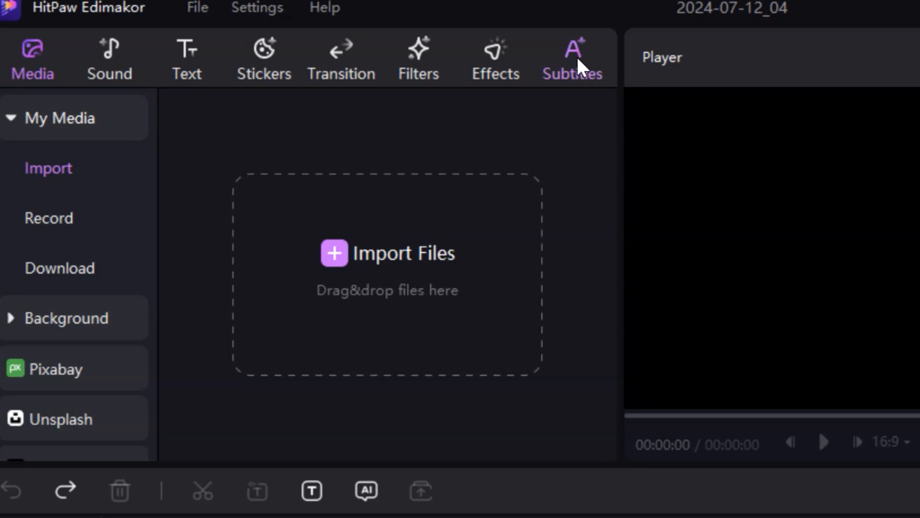
left_click(579, 67)
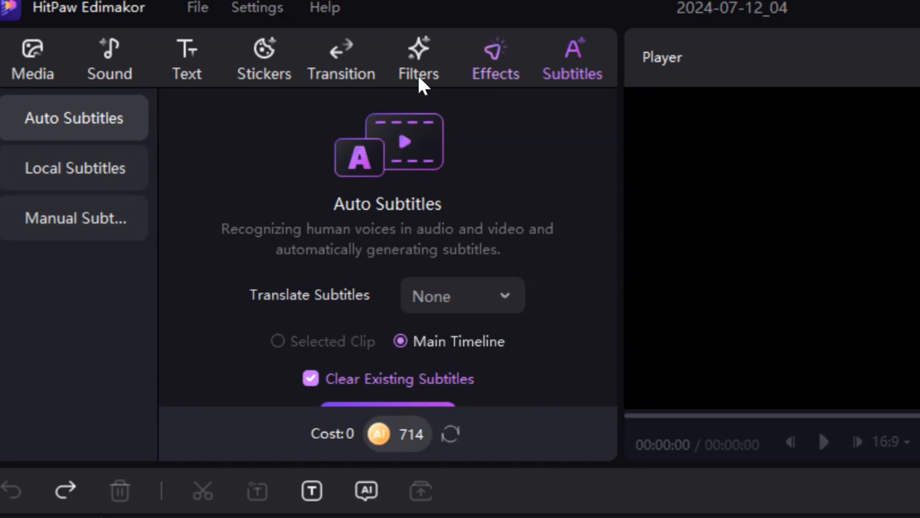
left_click(106, 228)
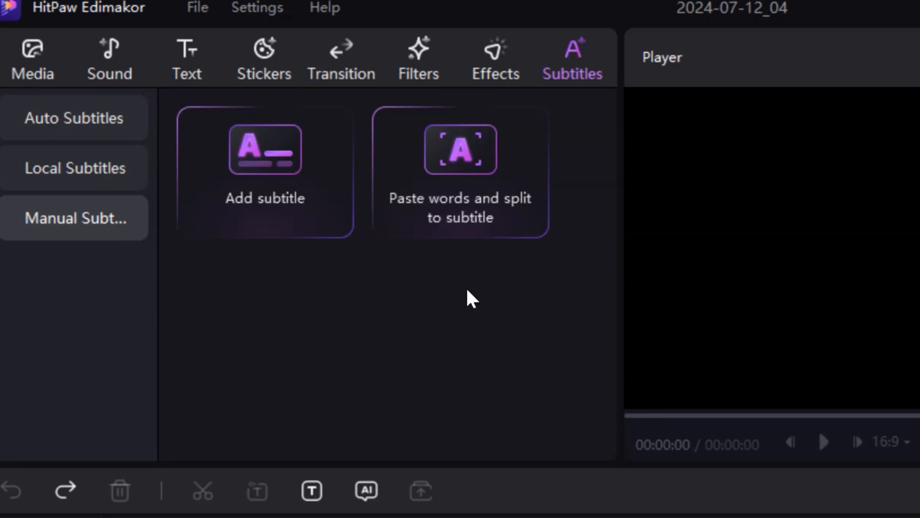
left_click(454, 163)
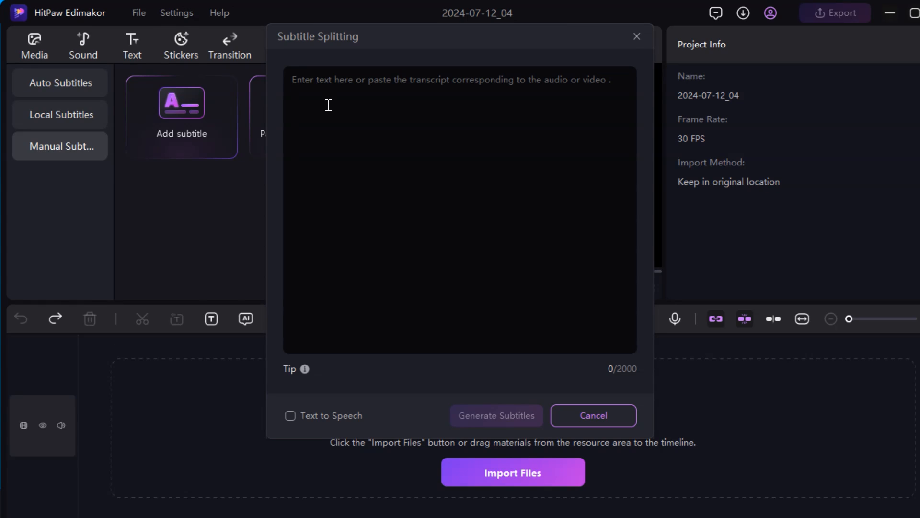
left_click(329, 104)
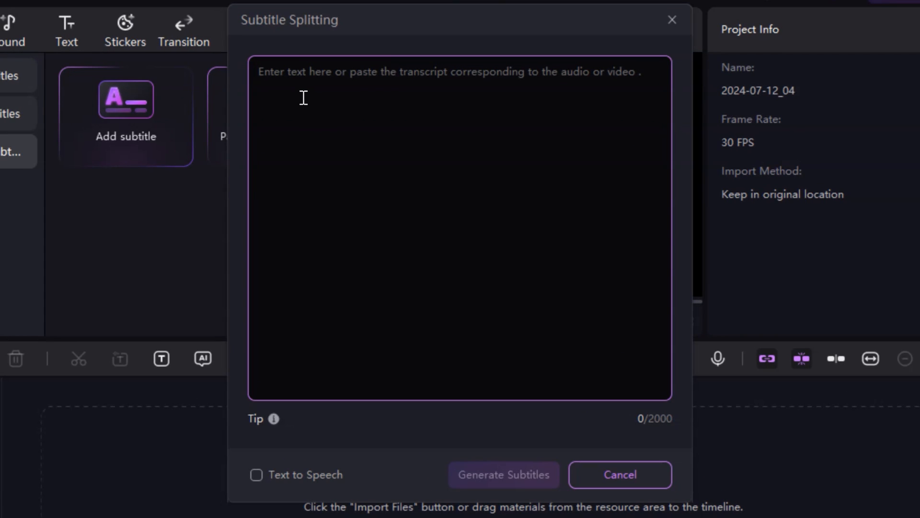
key("ctrl+v")
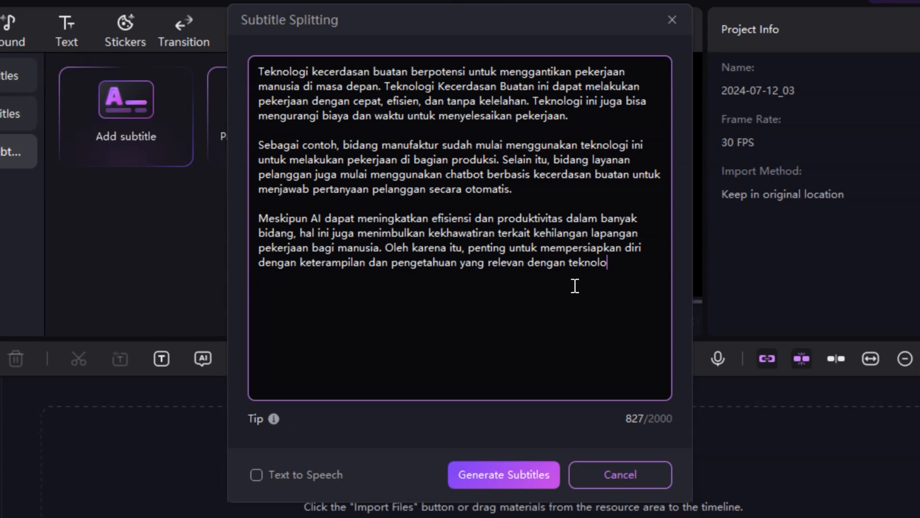
type("ini.")
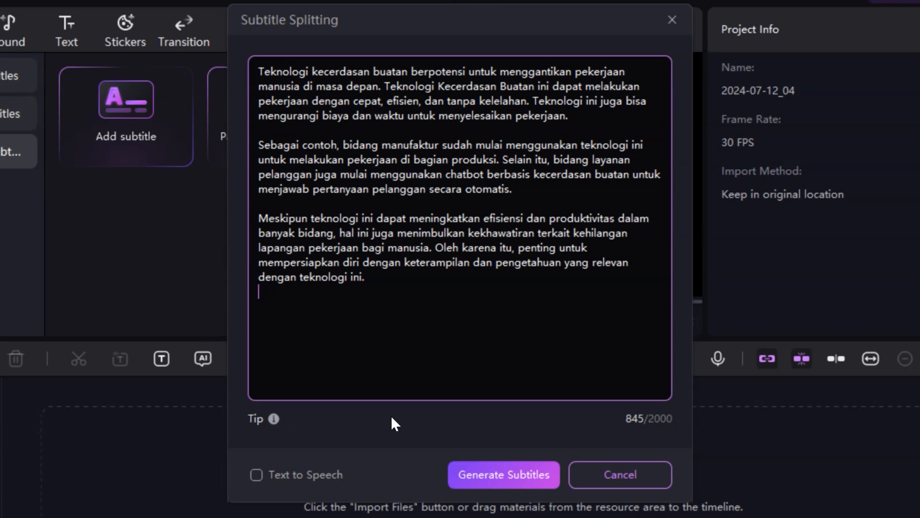
- Enable Text to Speech for the subtitles and set the speaker language to Bahasa Indonesia
left_click(390, 415)
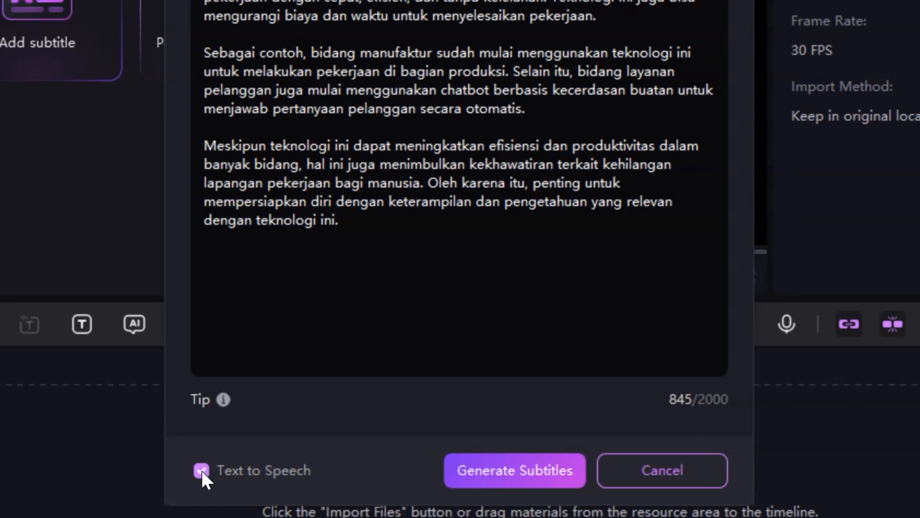
left_click(525, 472)
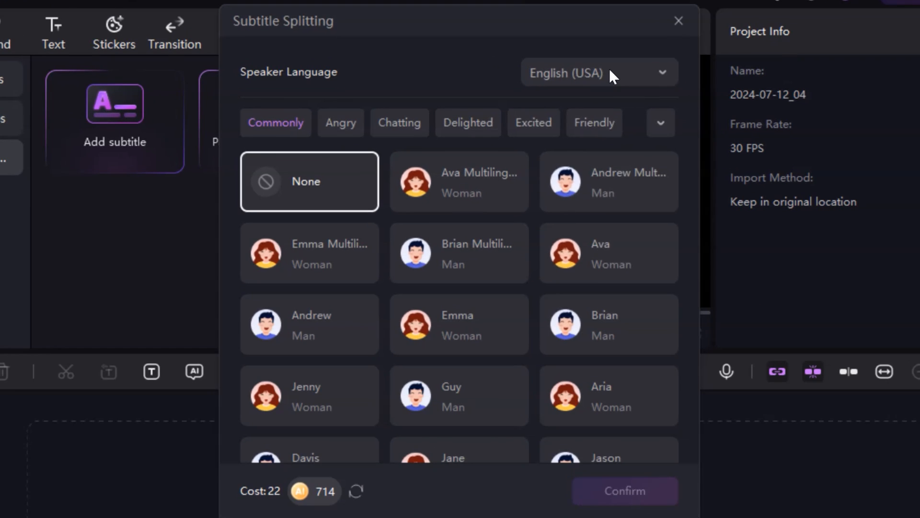
left_click(580, 79)
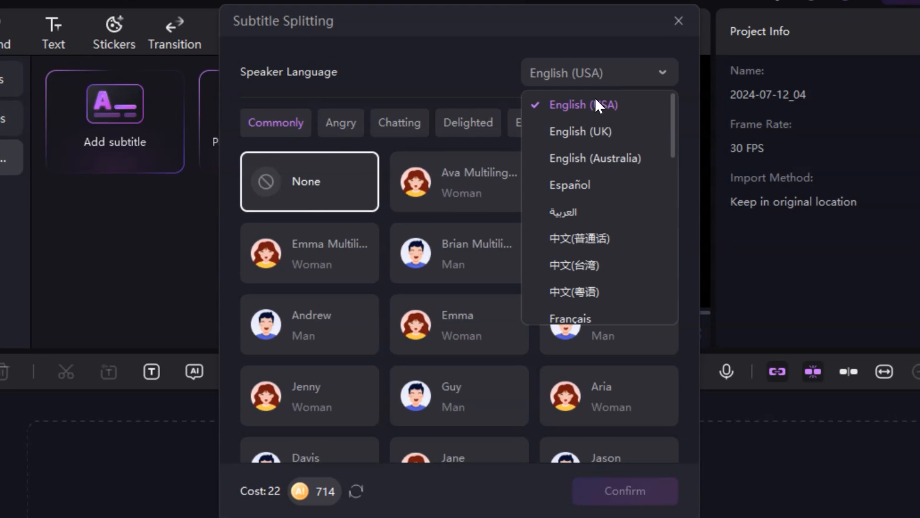
left_click_drag(671, 110, 693, 249)
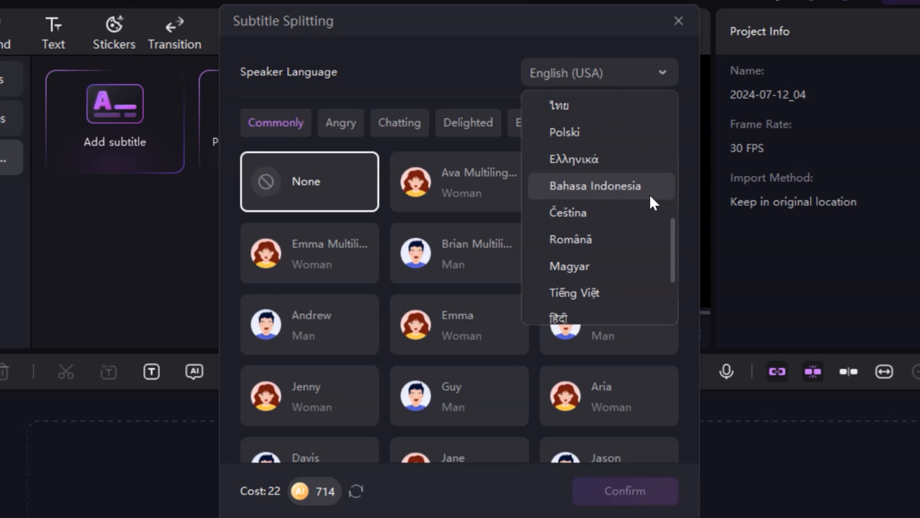
left_click(649, 194)
- Preview the Gadis voice, and generate the subtitles and speech with the Ardi voice
left_click(450, 176)
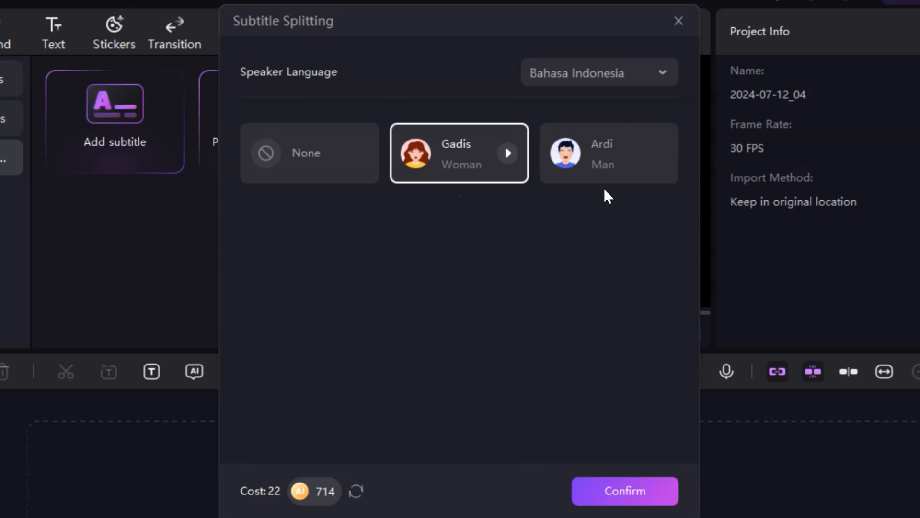
left_click(606, 173)
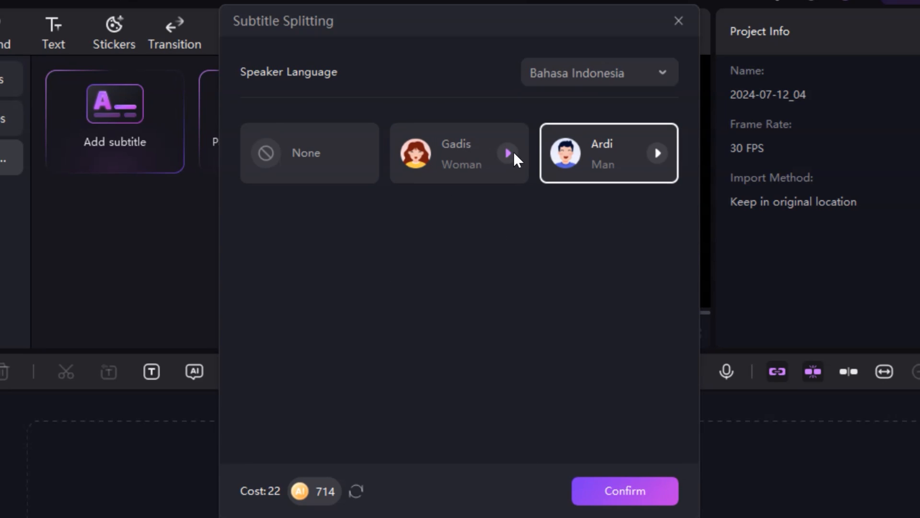
left_click(511, 153)
left_click(634, 180)
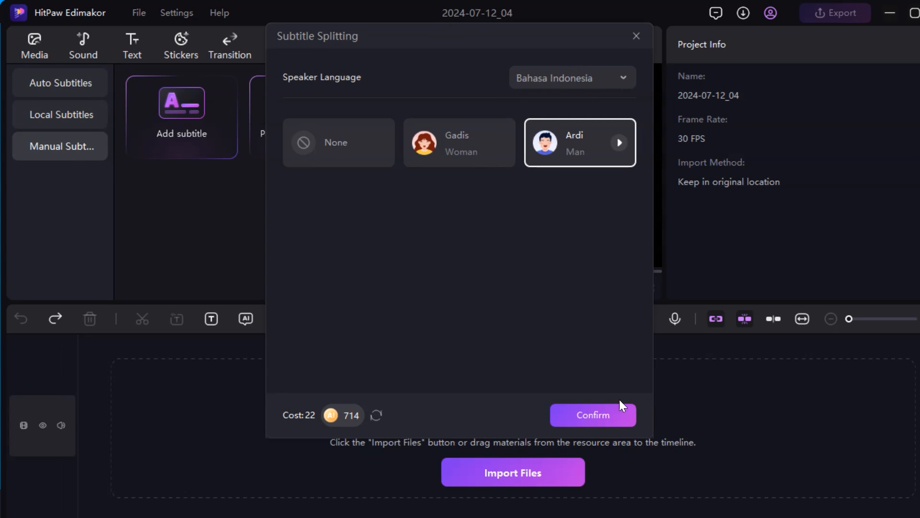
left_click(604, 417)
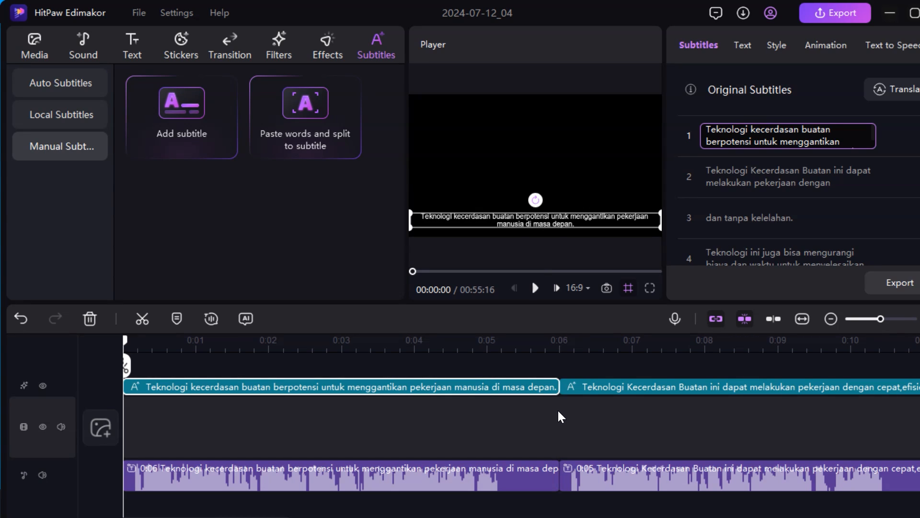
- Try the Tiktok & Shorts (9:16) aspect ratio on the project, and switch it back to YouTube (16:9)
left_click_drag(219, 349, 167, 348)
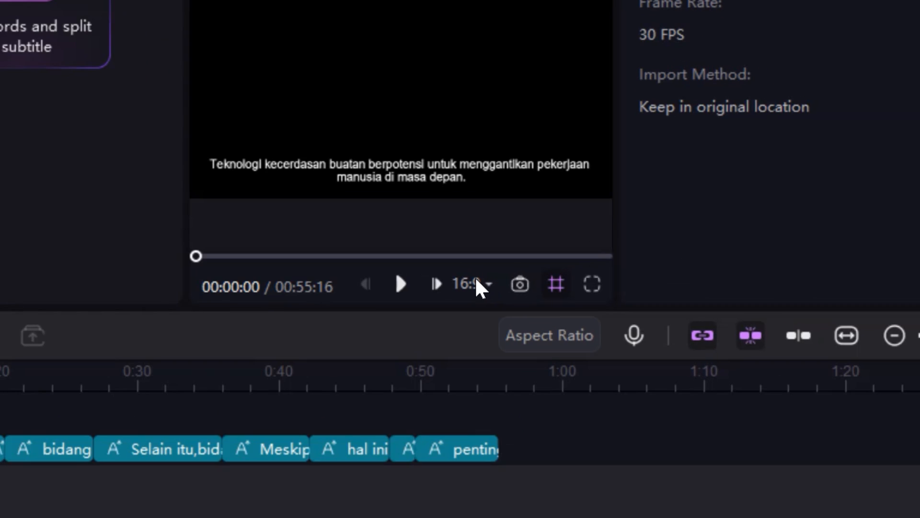
left_click(476, 278)
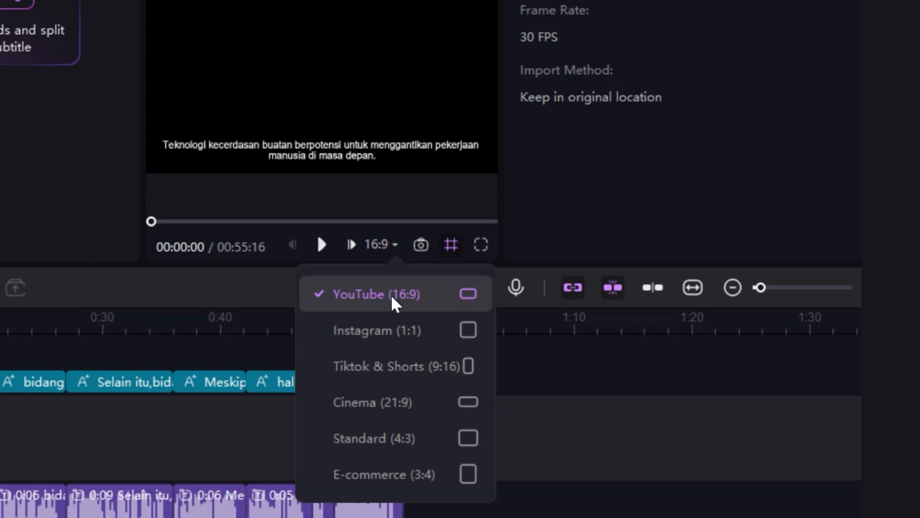
left_click(404, 367)
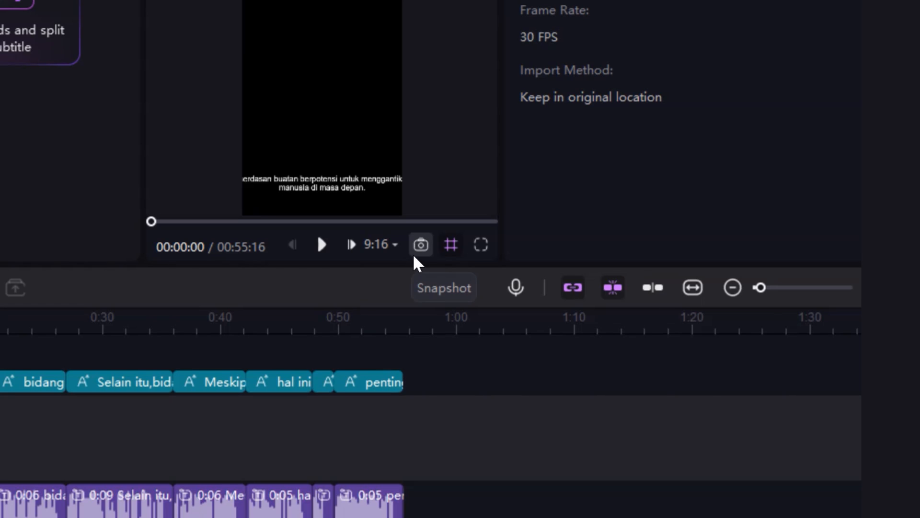
left_click(395, 245)
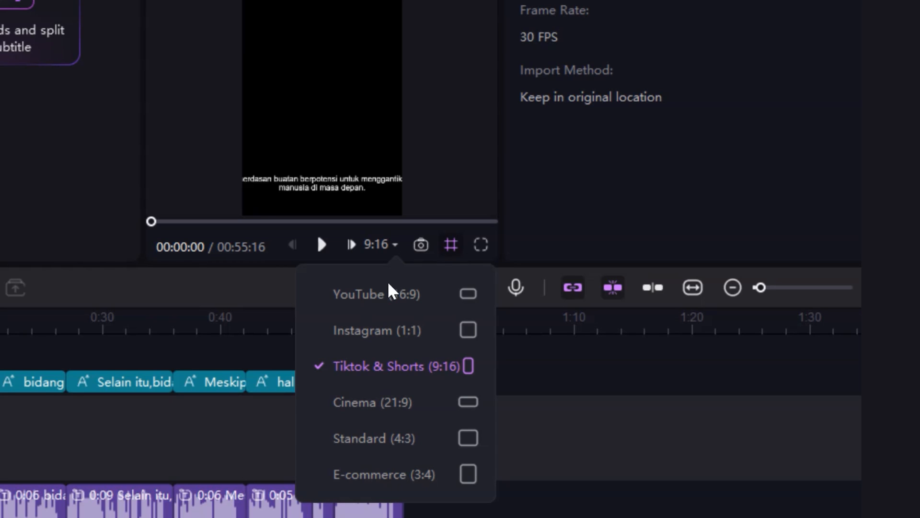
left_click(365, 305)
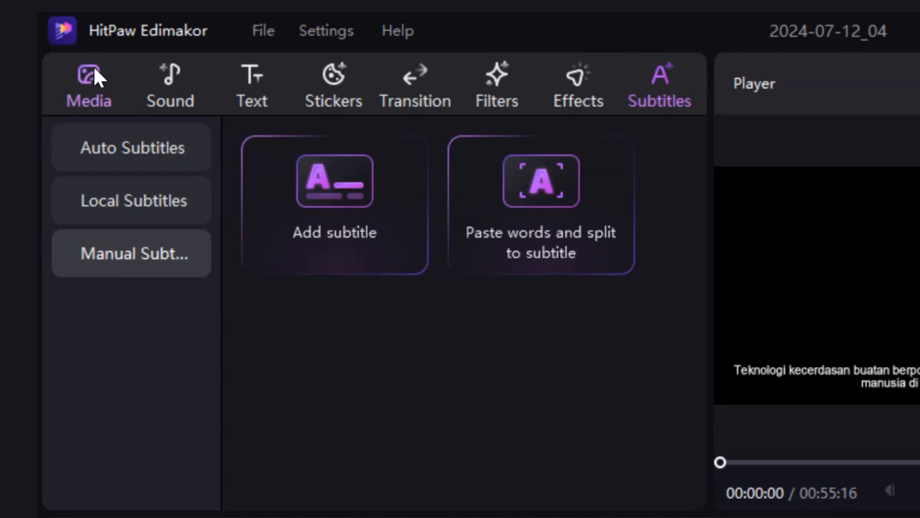
- Import the video of robots working at computers from the Properties folder and place it at the start of the video track
left_click(32, 34)
left_click(421, 288)
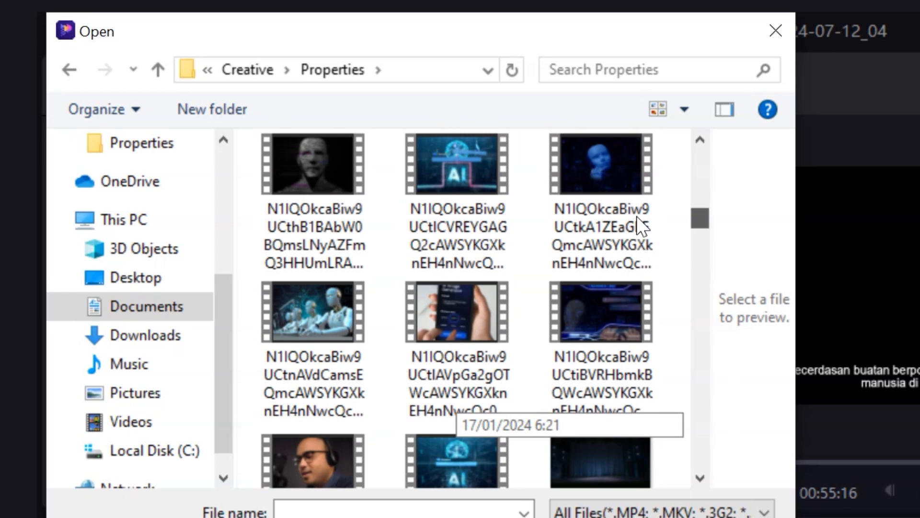
left_click(329, 287)
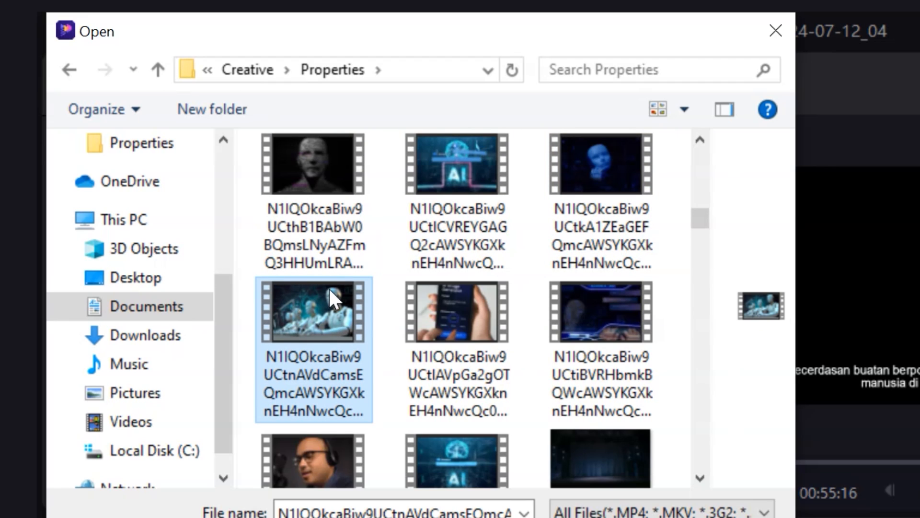
left_click(610, 517)
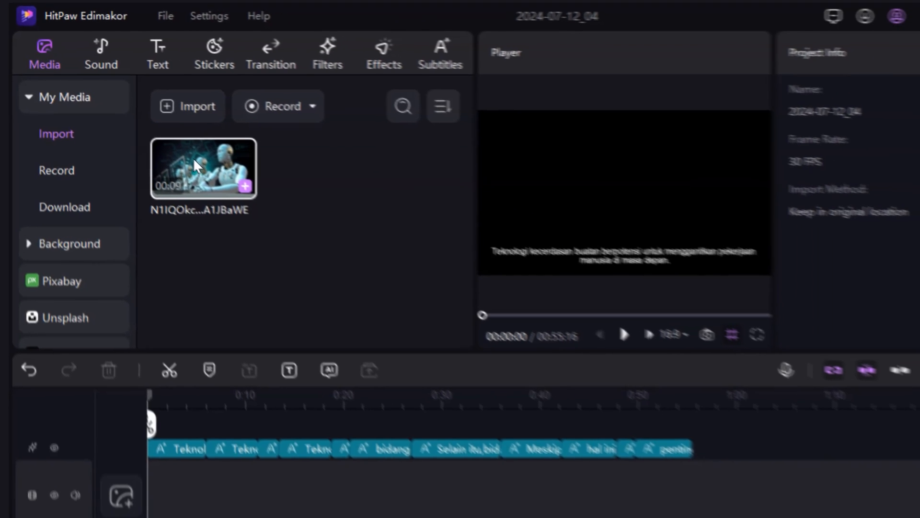
left_click_drag(218, 182, 179, 466)
left_click_drag(130, 364, 139, 411)
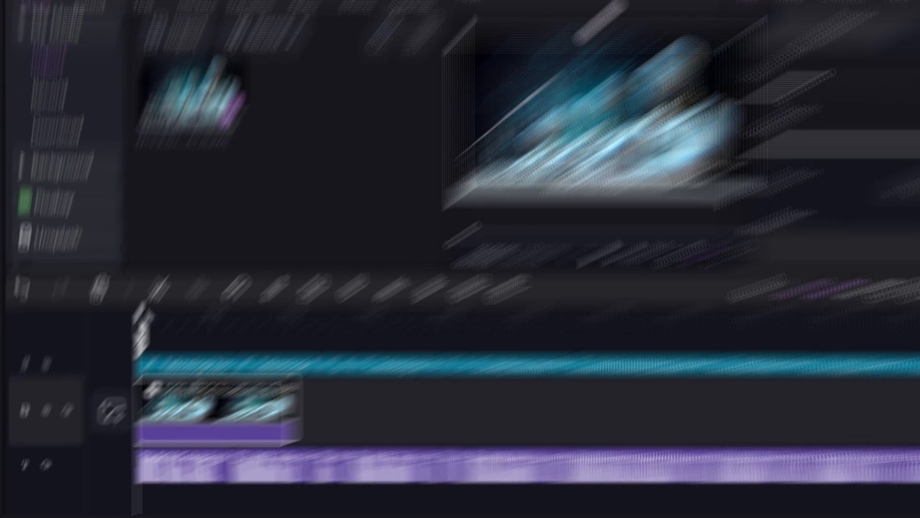
- Split the robot clip on the video track at 00:02:28
left_click_drag(127, 336, 155, 353)
left_click_drag(294, 201, 305, 207)
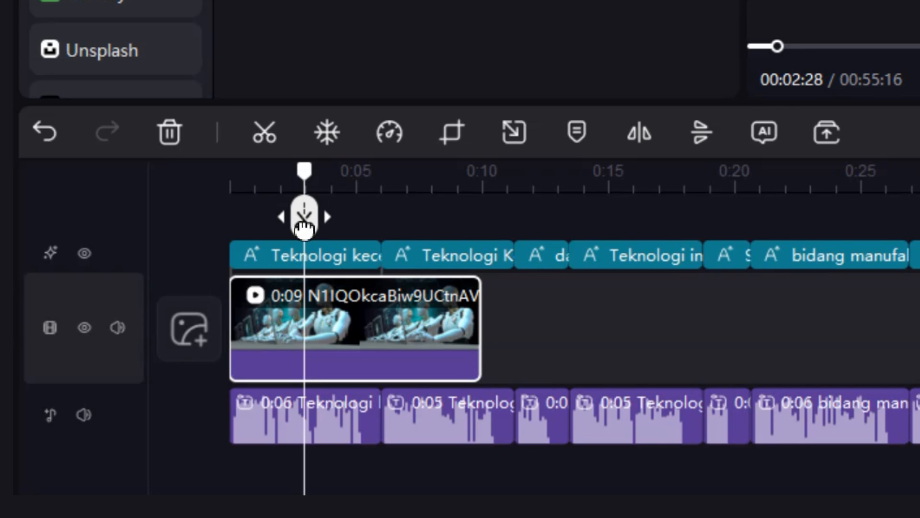
left_click(304, 221)
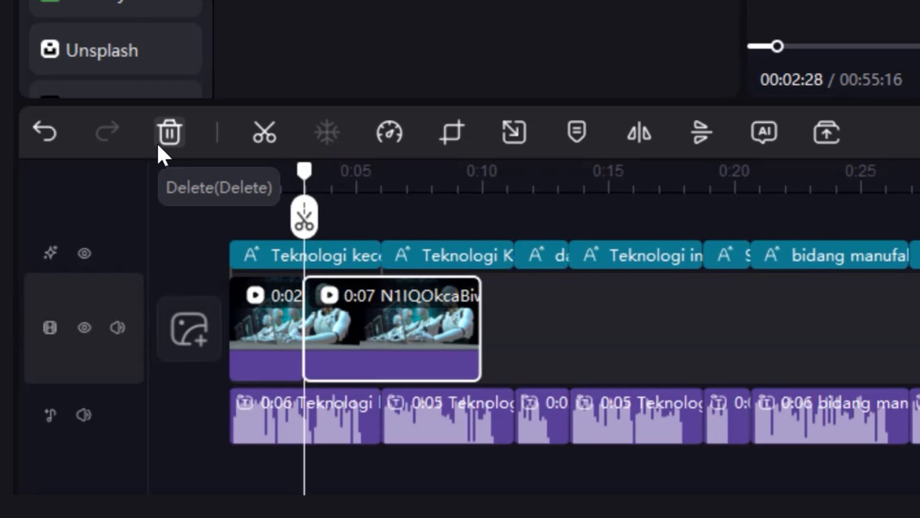
- Undo deleting the split clip's second part with its linked subtitle, unlink the tracks, and delete only that part of the clip
left_click(168, 131)
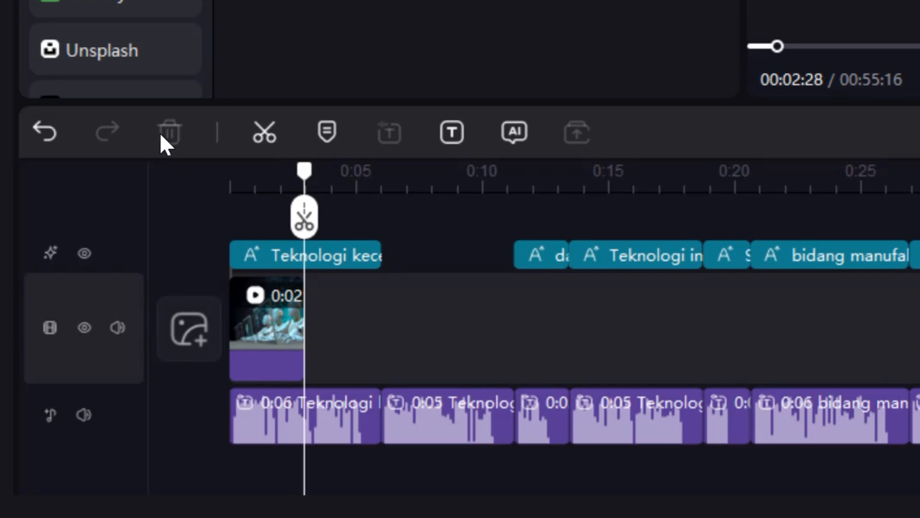
key("ctrl+z")
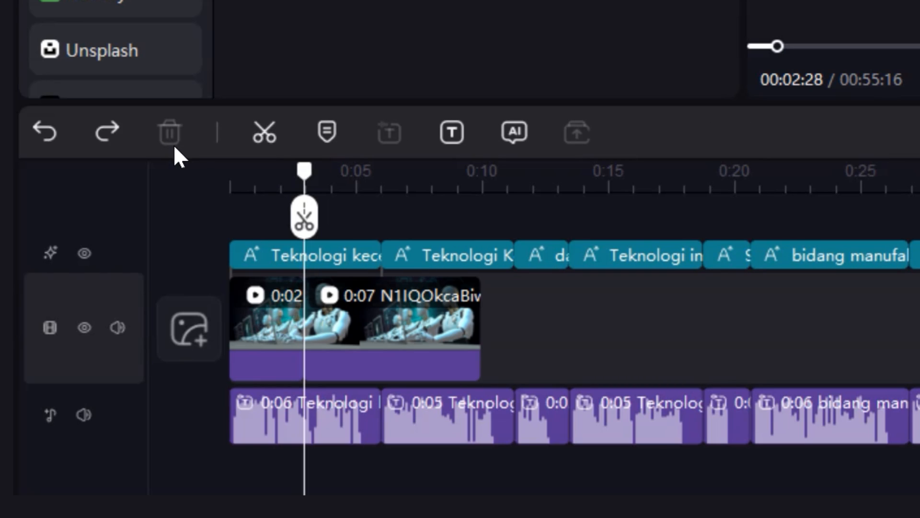
left_click(361, 301)
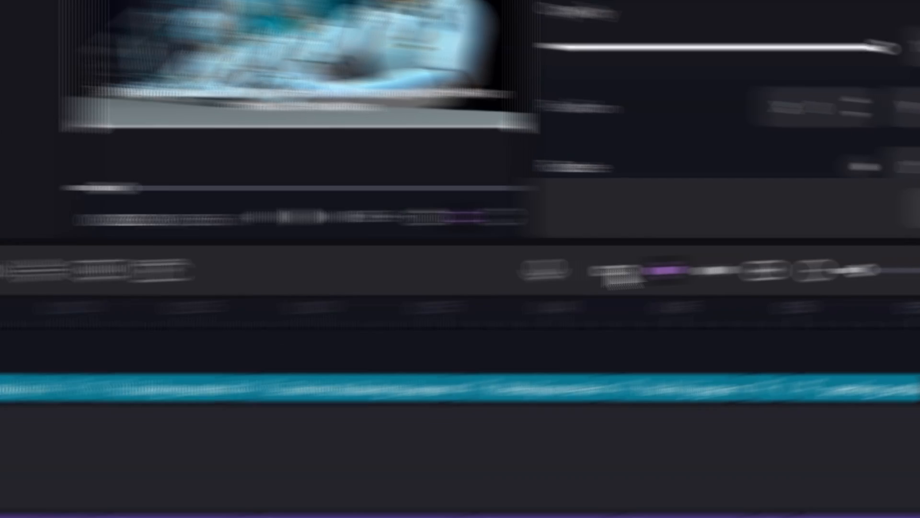
left_click(113, 255)
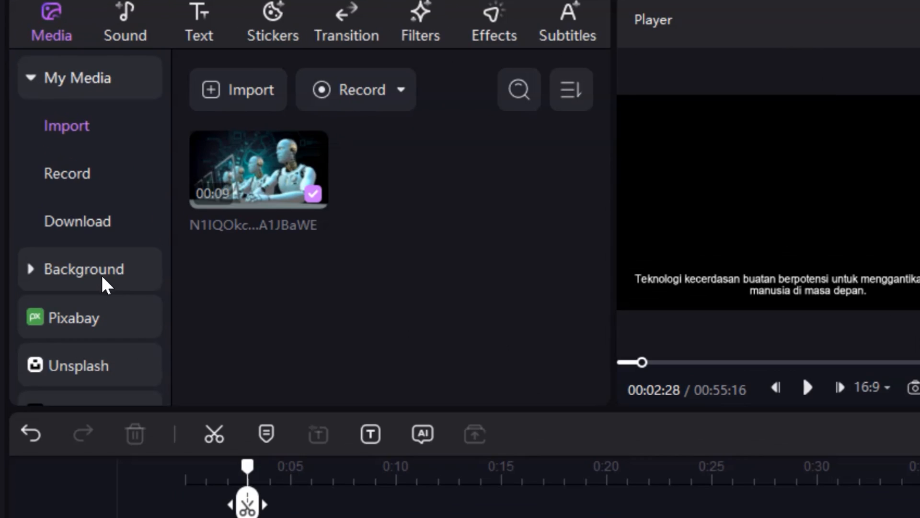
- Browse the Unsplash and Giphy stock libraries, and search Pixabay for "robot" videos
scroll(64, 217, "down", 1)
left_click(102, 284)
left_click(98, 226)
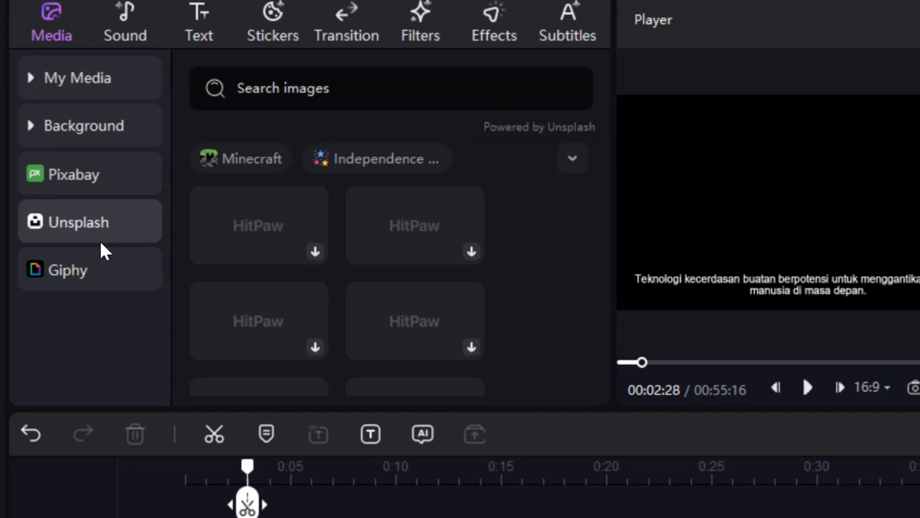
left_click(85, 270)
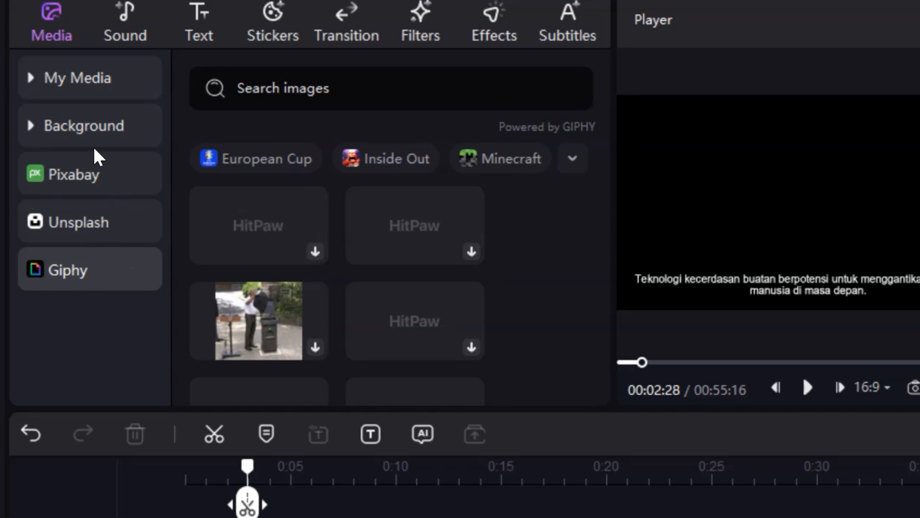
left_click(91, 172)
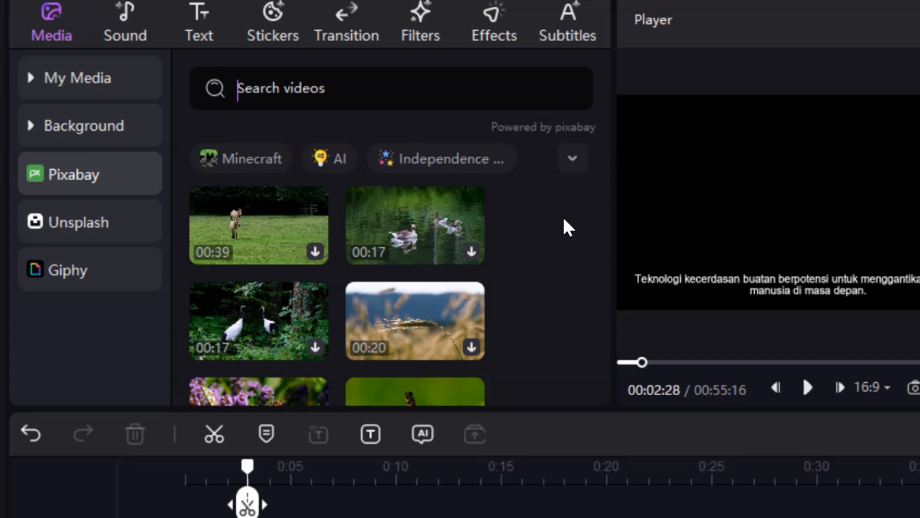
type("robot")
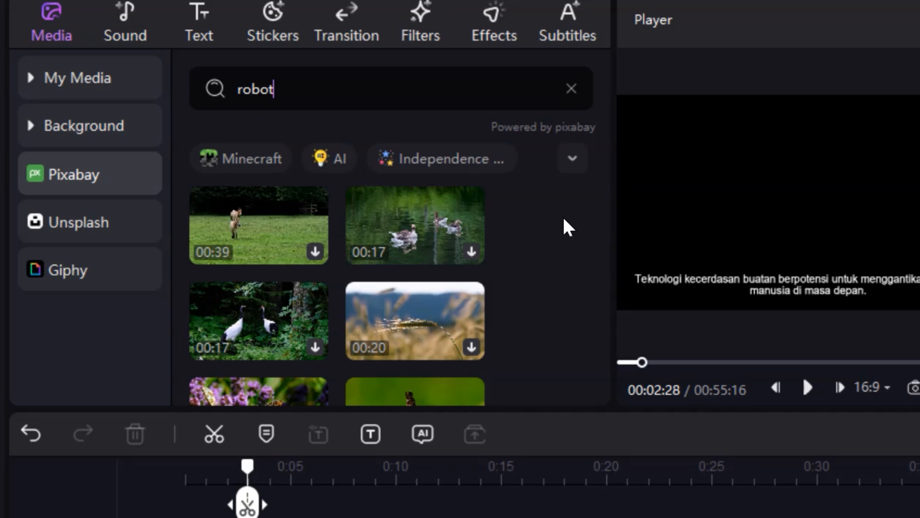
key("Return")
scroll(561, 239, "down", 3)
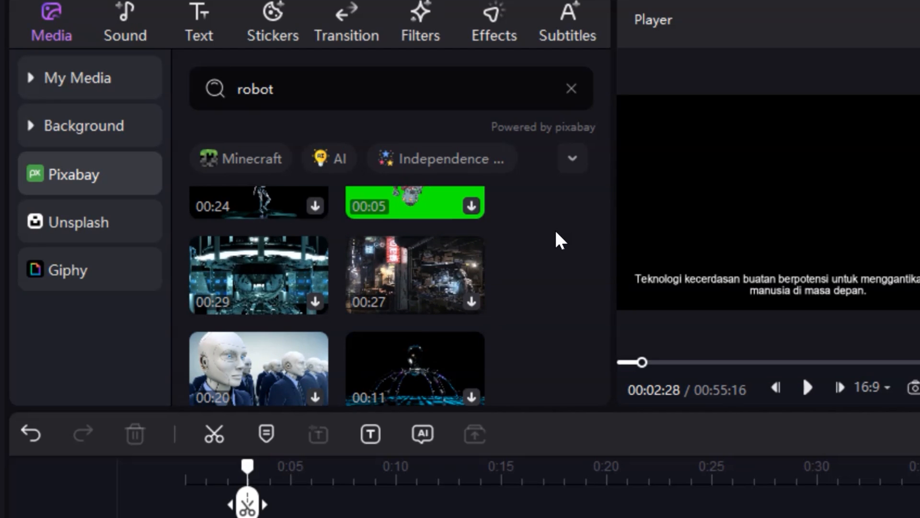
scroll(558, 241, "down", 3)
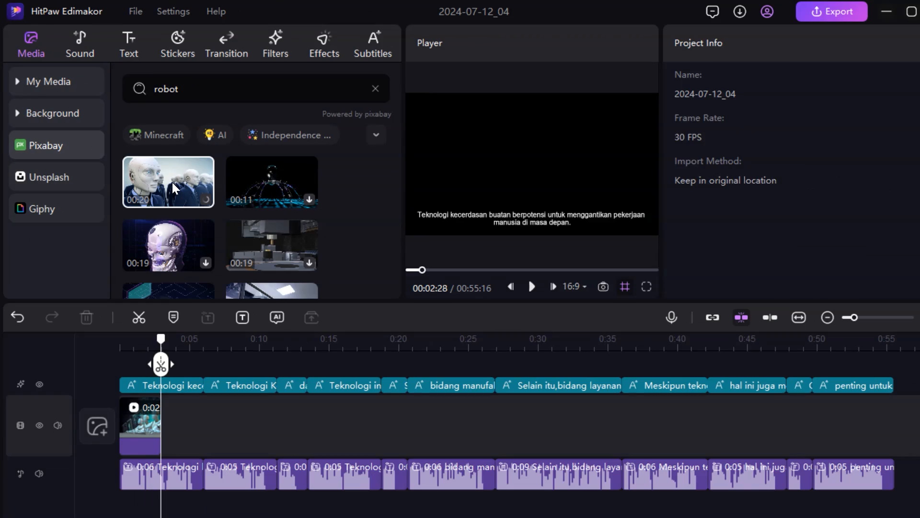
- Download the 20-second Pixabay clip of robots in suits and place it directly after the first clip on the video track
left_click(263, 237)
left_click_drag(263, 237, 316, 339)
left_click_drag(206, 254, 171, 407)
left_click(172, 407)
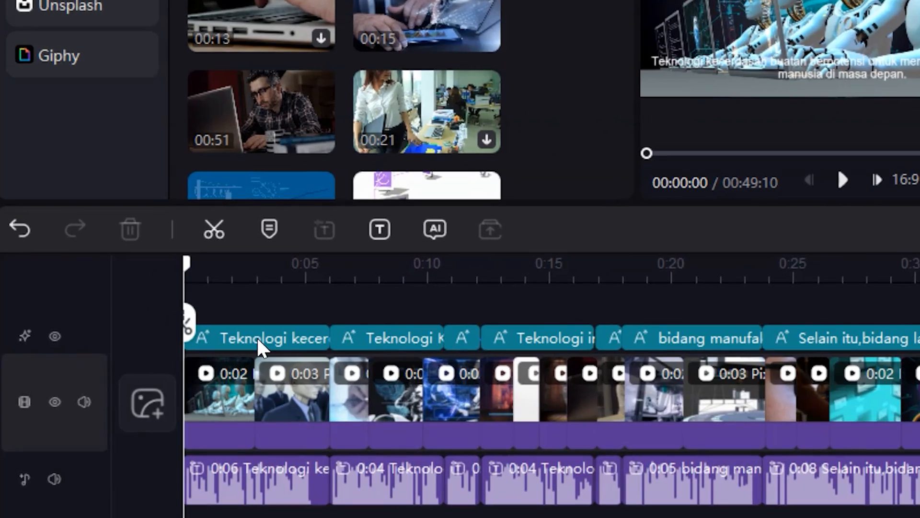
- Look through the subtitle fonts, set the subtitles' zoom to 99%, and move the text up to the middle of the frame
left_click(163, 385)
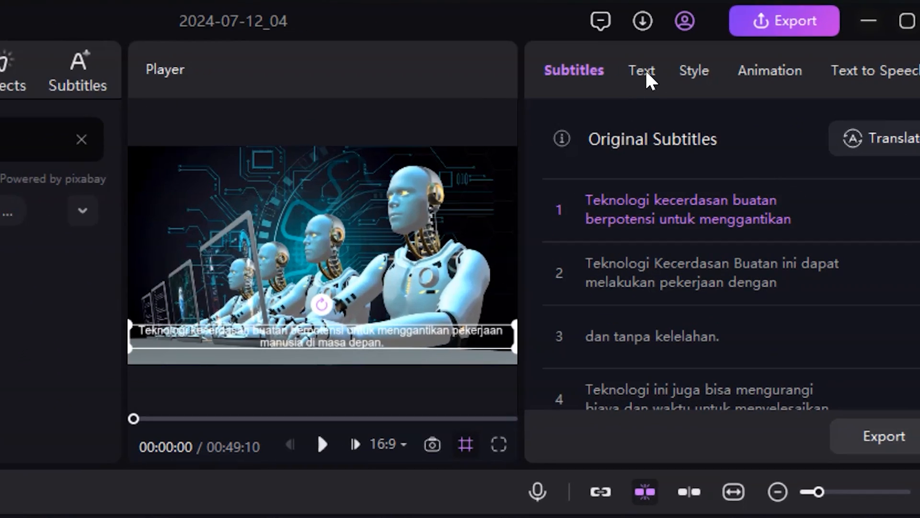
left_click(644, 72)
left_click(803, 149)
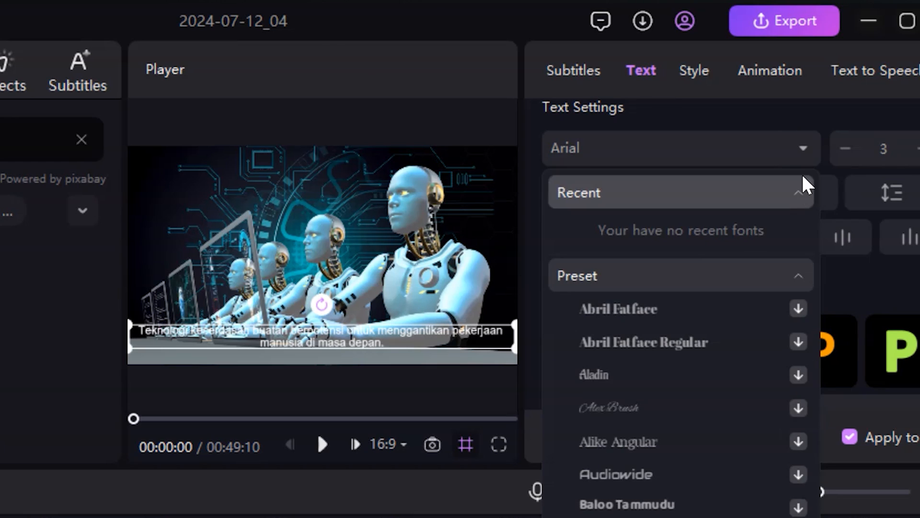
left_click(799, 125)
scroll(718, 158, "down", 5)
mouse_move(645, 154)
left_mouse_down()
mouse_move(662, 155)
mouse_move(649, 154)
left_mouse_up()
left_click_drag(322, 341, 326, 261)
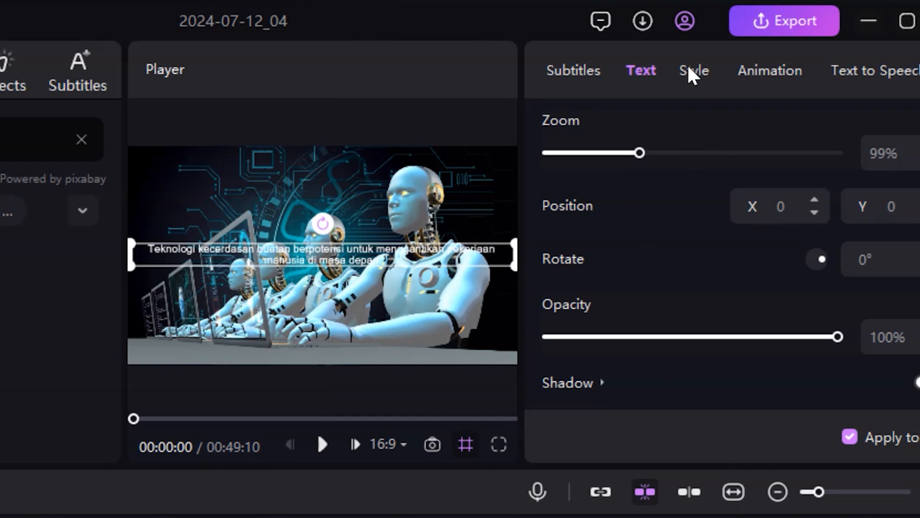
- Apply the preset style with white text and a dark outline to all subtitles
left_click(693, 72)
left_click(780, 173)
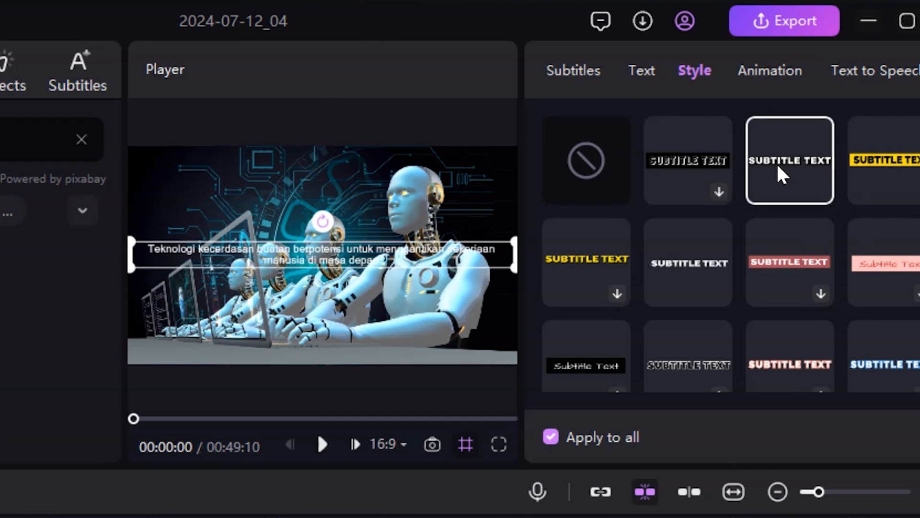
left_click(704, 240)
left_click(781, 185)
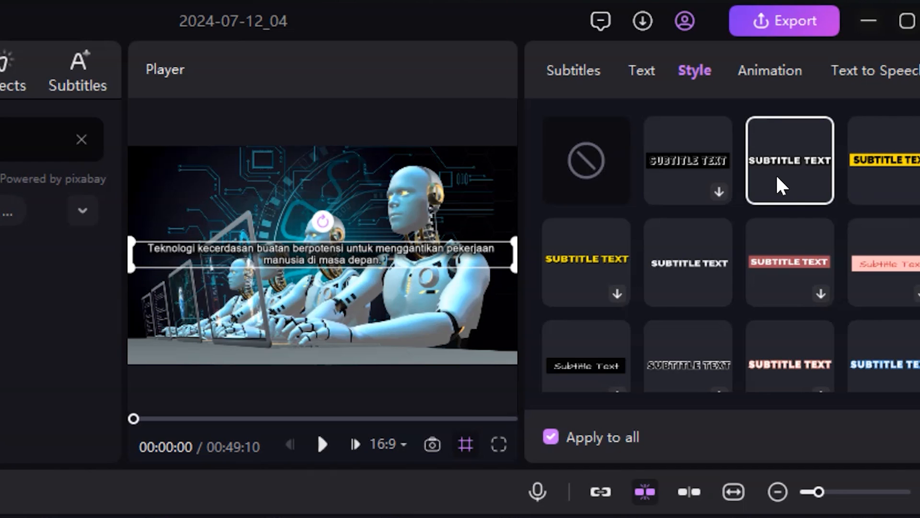
- Apply the letter-by-letter fade-in entrance animation to the subtitles and stop its preview
left_click(761, 77)
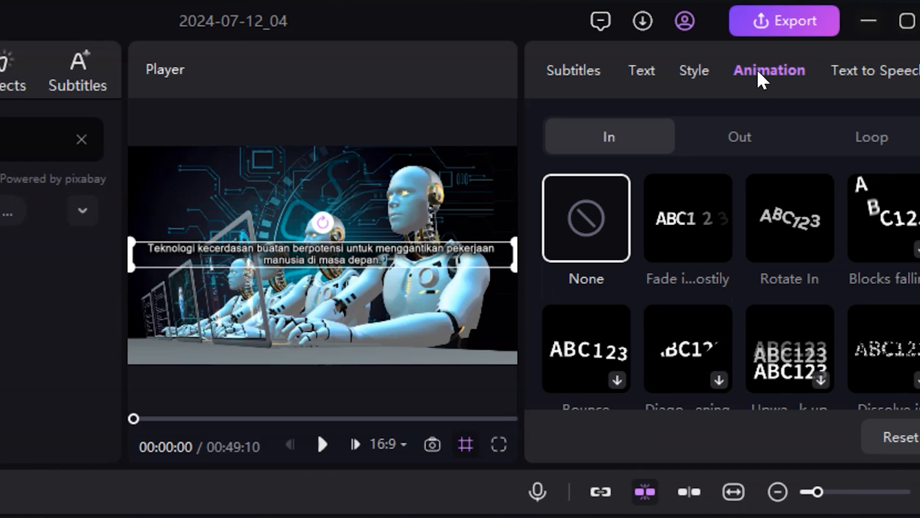
left_click(662, 232)
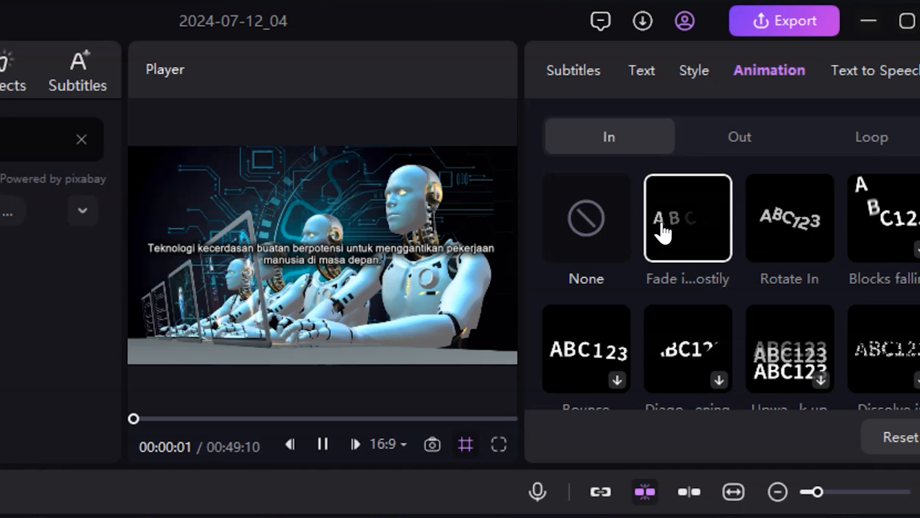
left_click(424, 271)
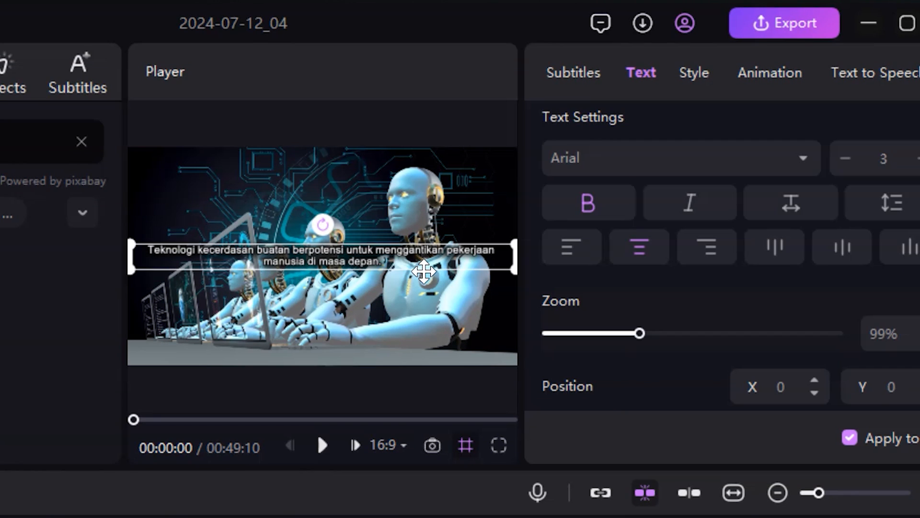
- Split the first subtitle after "Teknologi kecerdasan buatan", and split the remaining "berpotensi untuk menggantikan..." subtitle into shorter parts
left_click(581, 75)
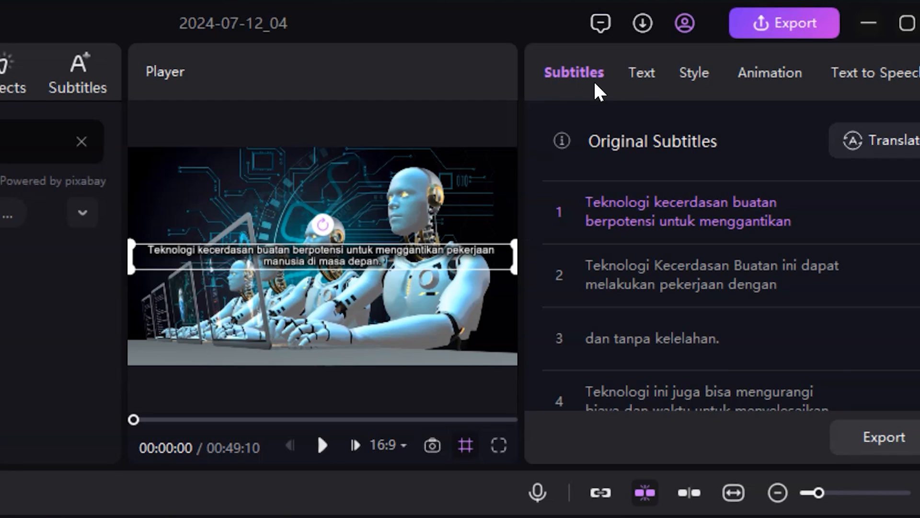
left_click(820, 203)
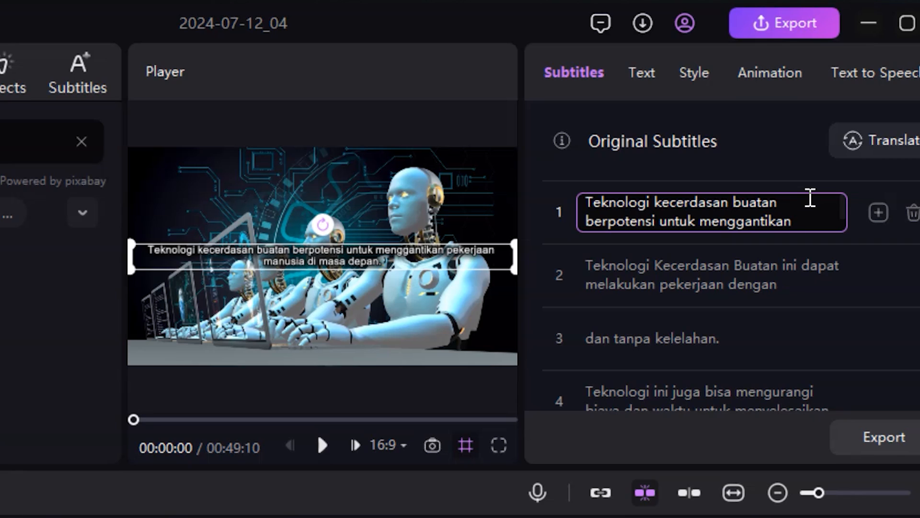
key("Return")
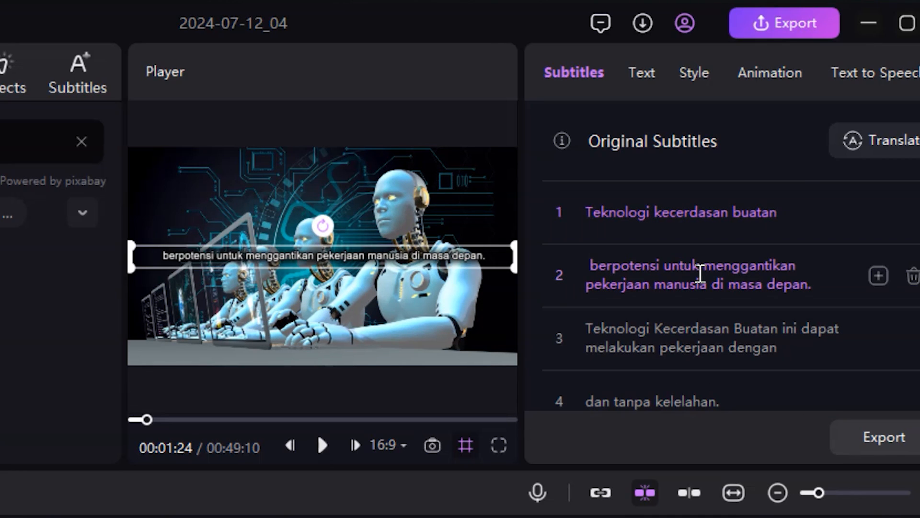
left_click(698, 274)
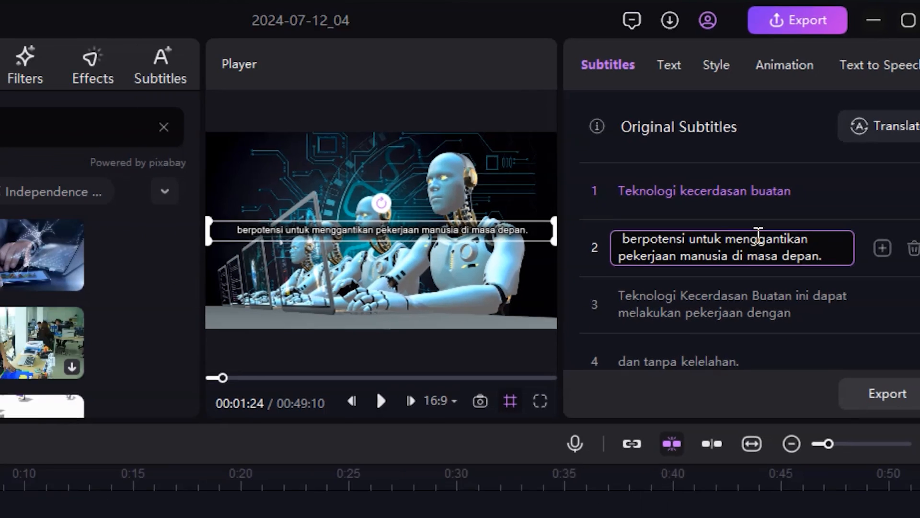
key("Return")
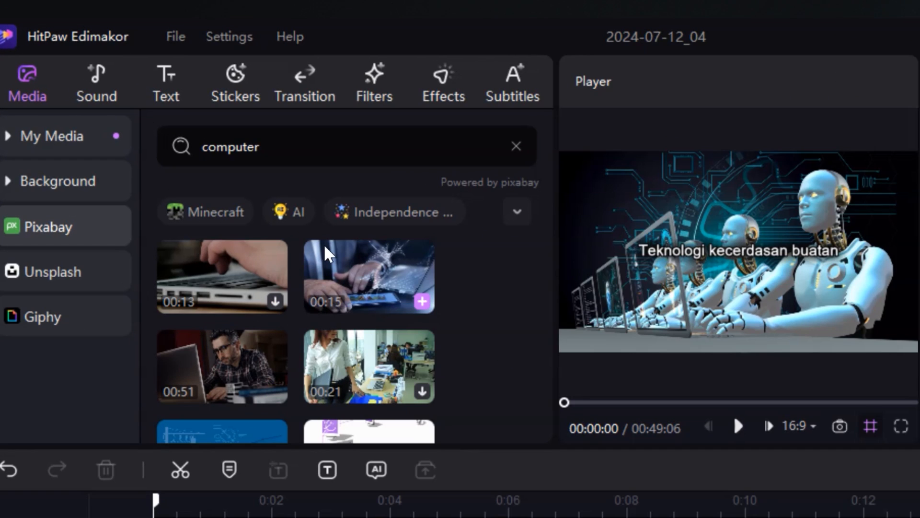
- Browse the slideshow transitions and add the Zoom 3 transition between the second and third video clips on the timeline
left_click(306, 78)
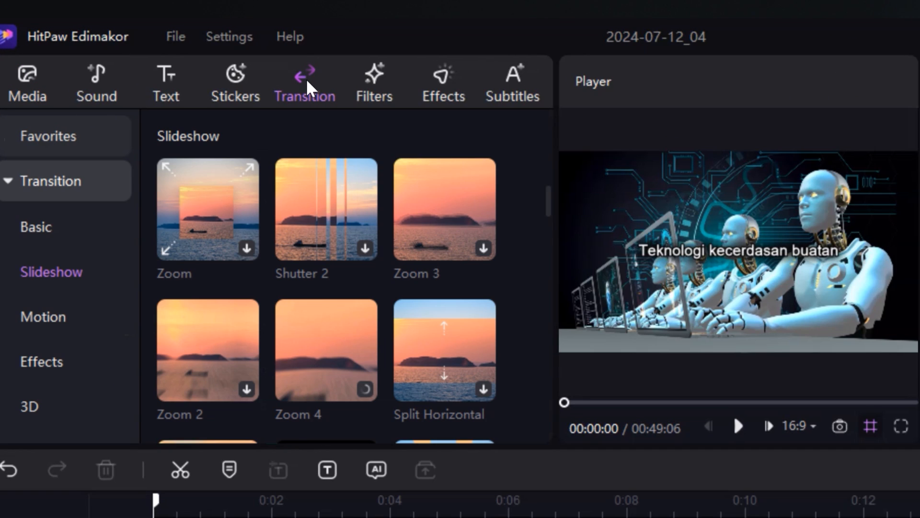
scroll(391, 177, "down", 8)
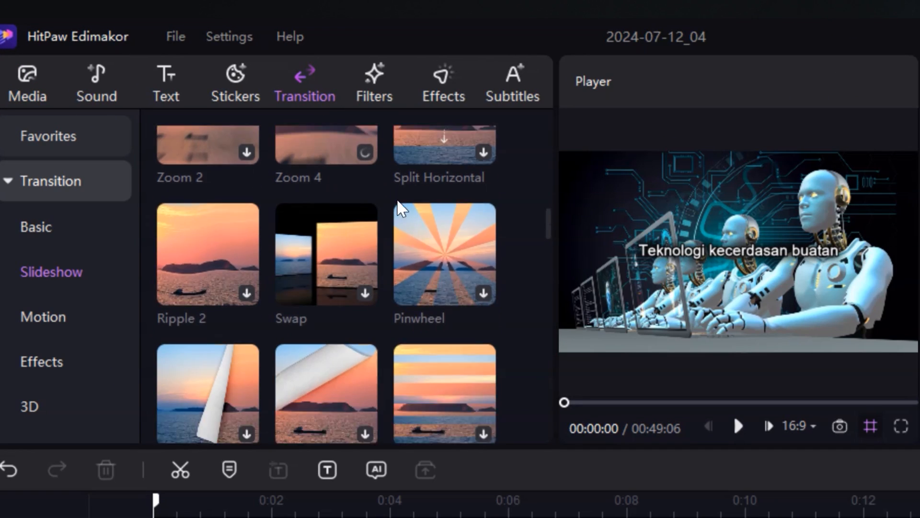
scroll(401, 215, "up", 10)
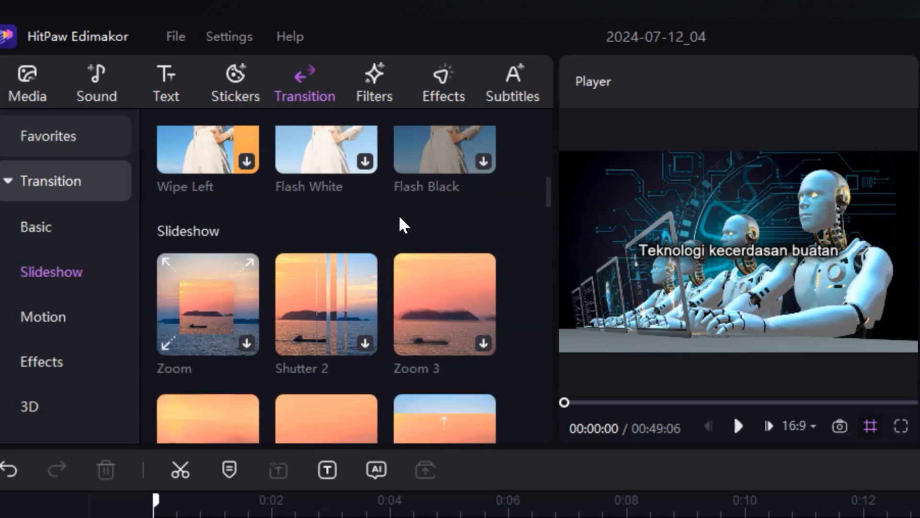
scroll(463, 367, "down", 8)
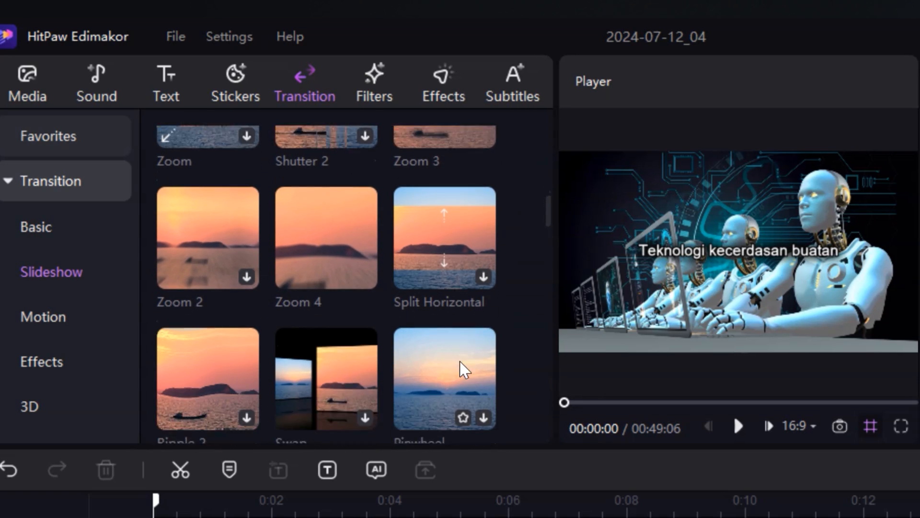
scroll(462, 372, "up", 5)
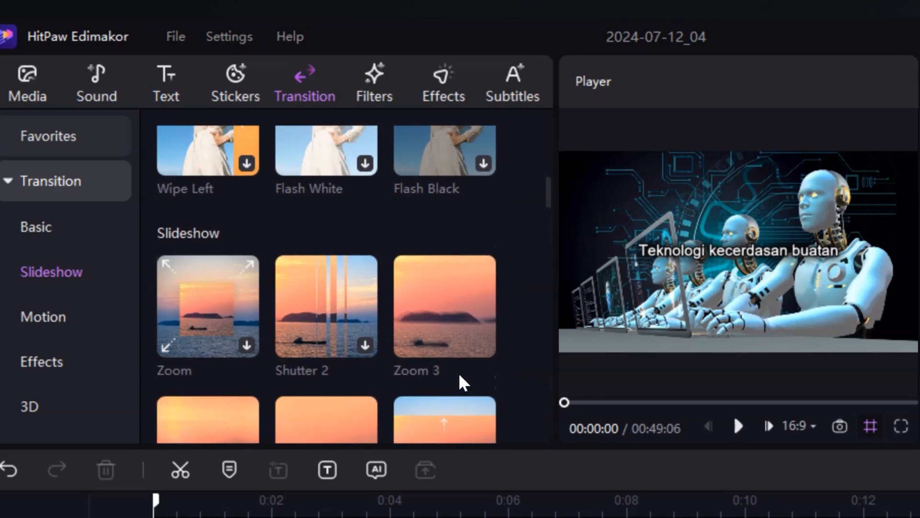
scroll(460, 372, "down", 3)
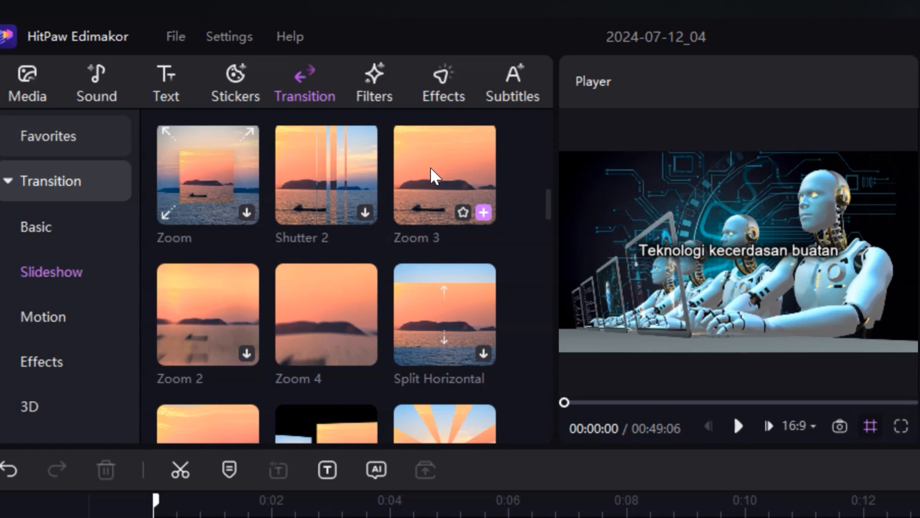
left_click_drag(431, 175, 565, 402)
left_click_drag(485, 336, 508, 503)
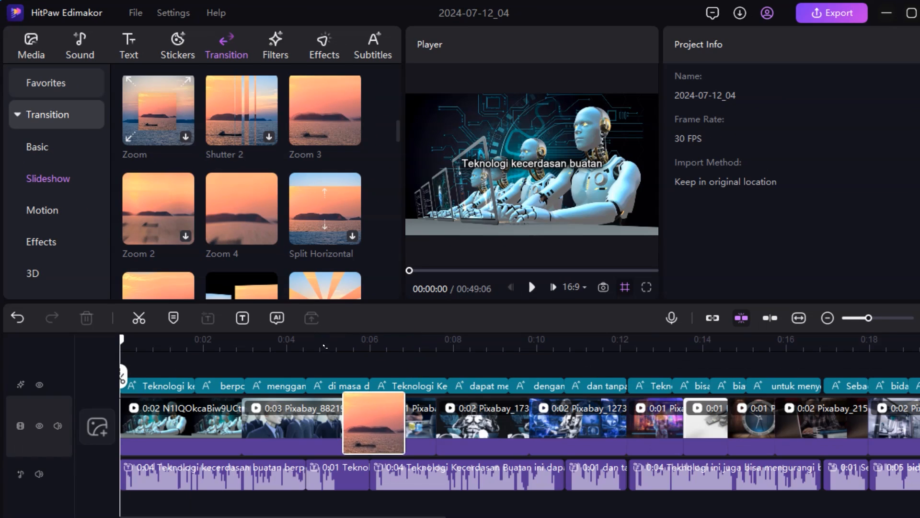
mouse_move(367, 410)
left_mouse_down()
mouse_move(377, 408)
mouse_move(366, 410)
left_mouse_up()
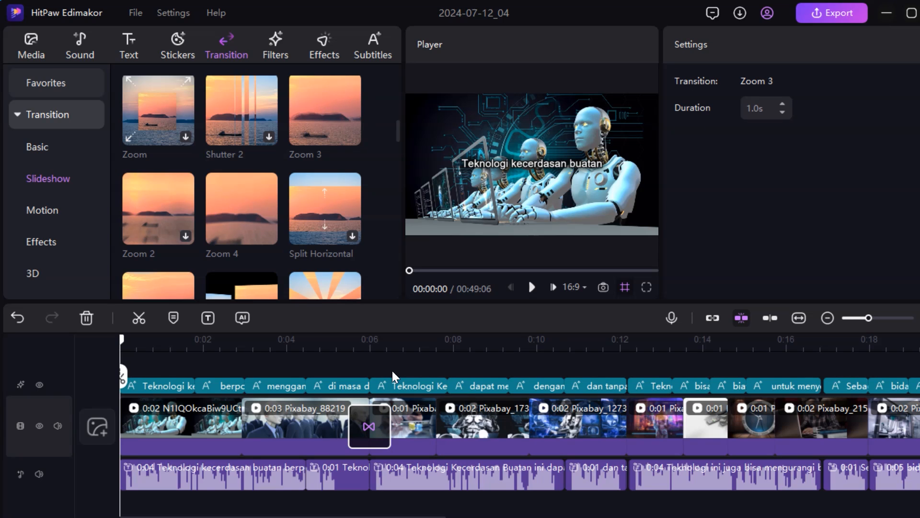
- Shorten the Zoom 3 transition to 0.4 s and play the video from just before it
left_click(532, 287)
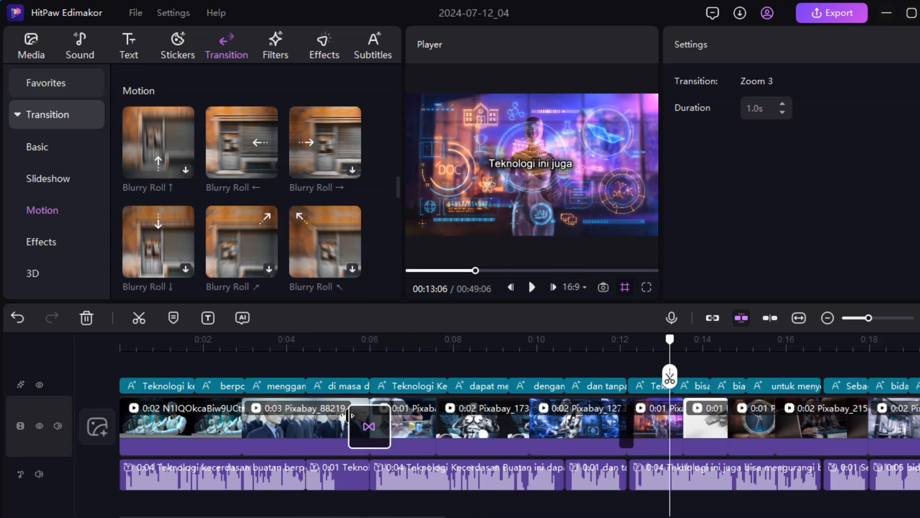
left_click_drag(348, 415, 361, 415)
left_click(350, 346)
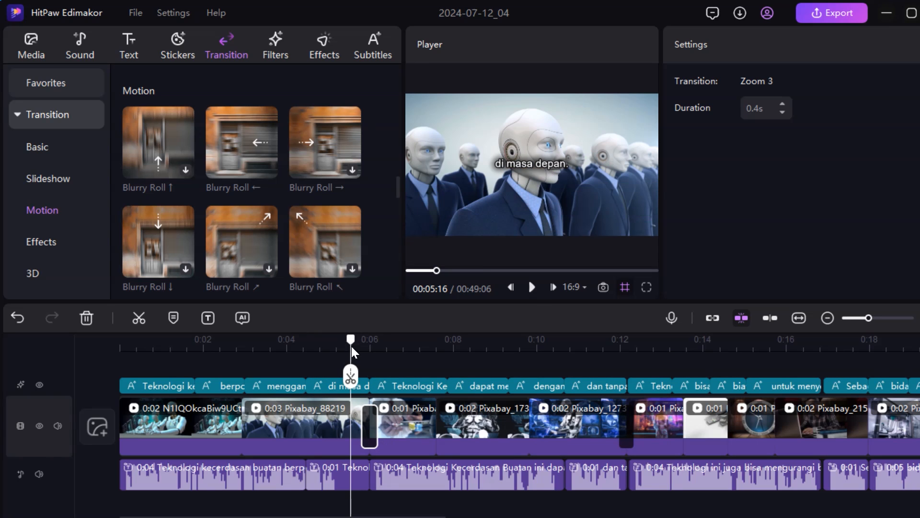
left_click(536, 289)
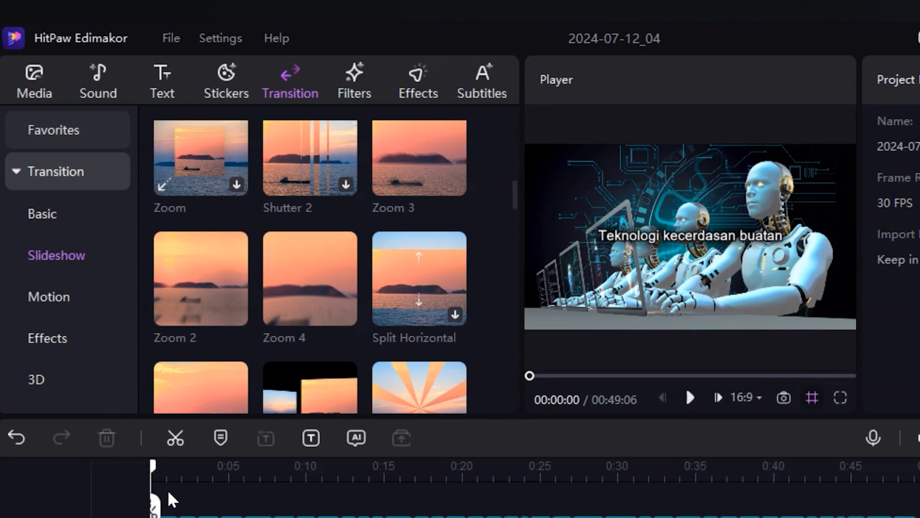
- Look through the sound effect categories and the Beat music, and preview one of the Beat tracks
left_click(91, 81)
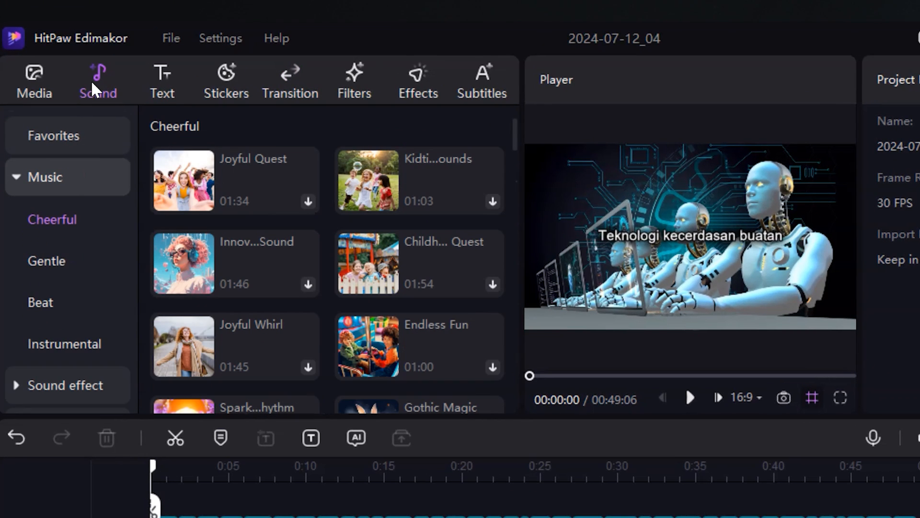
scroll(42, 308, "down", 2)
left_click(43, 312)
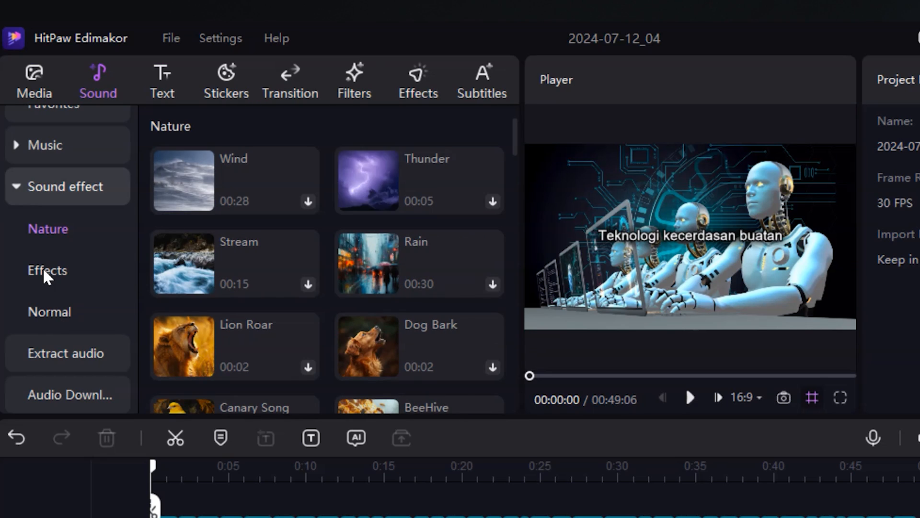
scroll(266, 248, "down", 10)
left_click(48, 229)
scroll(309, 213, "down", 5)
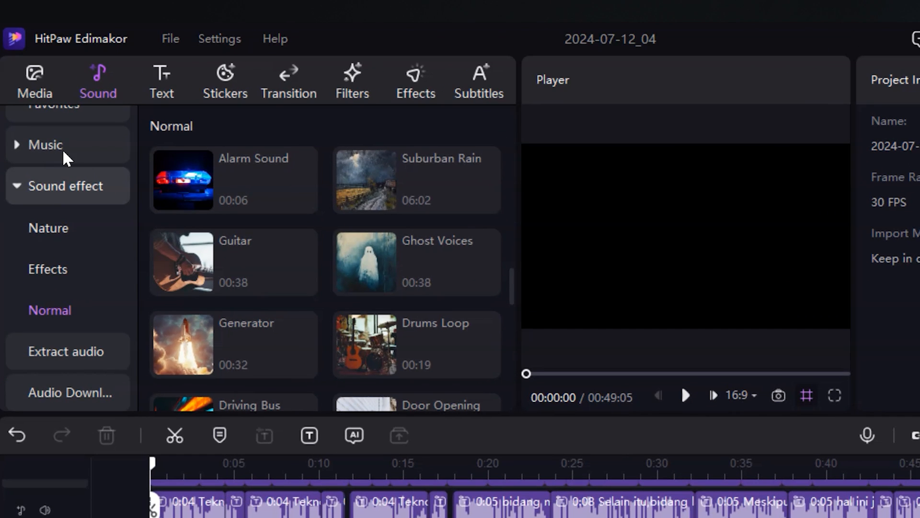
left_click(65, 151)
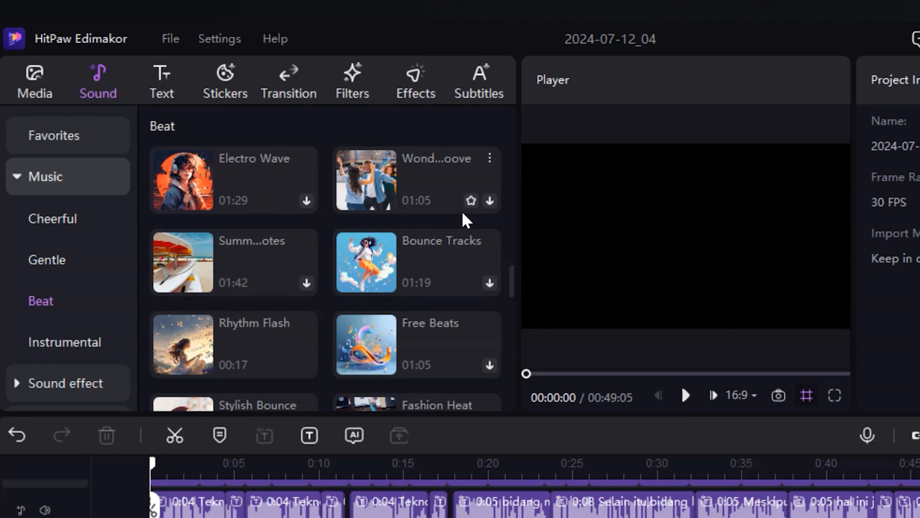
scroll(362, 184, "down", 3)
scroll(359, 185, "up", 3)
left_click(365, 185)
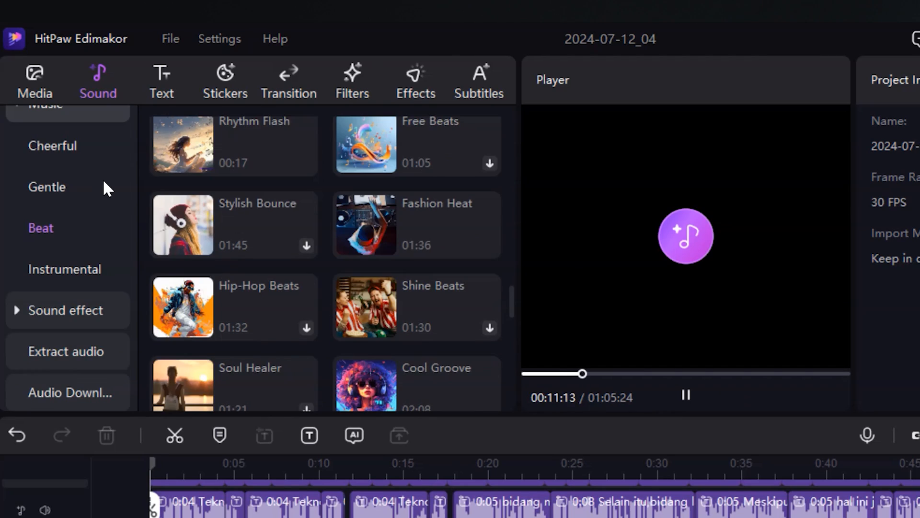
- Import the music file Wehrmut - Godmode, place it on the timeline as background music, trim it to the video's end and play the result
left_click(36, 89)
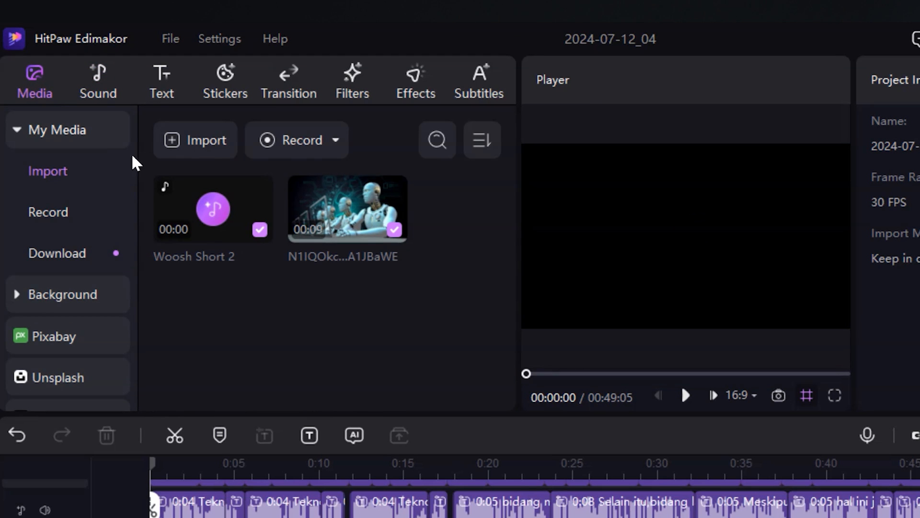
left_click(194, 143)
left_click(251, 197)
double_click(251, 197)
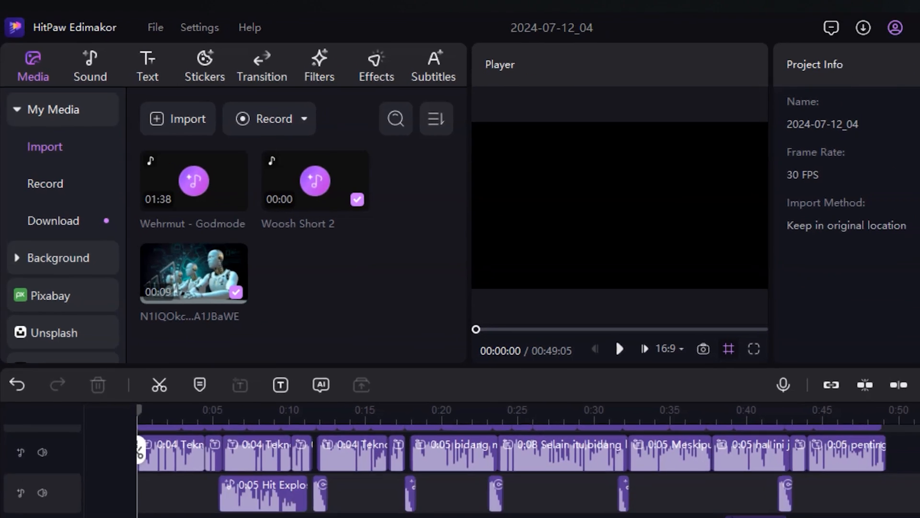
left_click_drag(254, 206, 186, 507)
left_click_drag(780, 472, 717, 474)
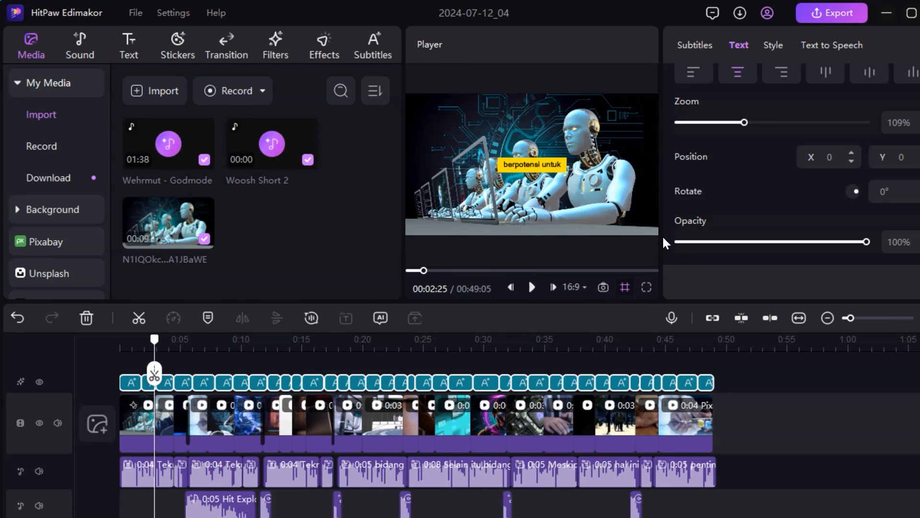
key("space")
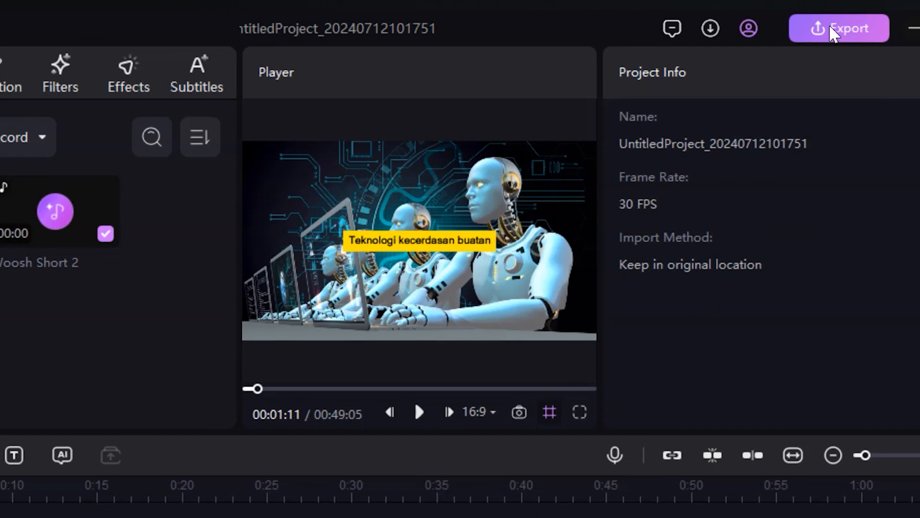
- Review the export settings, export the video as MP4 at 1080P with H264 encoding, recommended bit rate and 30 fps, and open the output folder
left_click(836, 32)
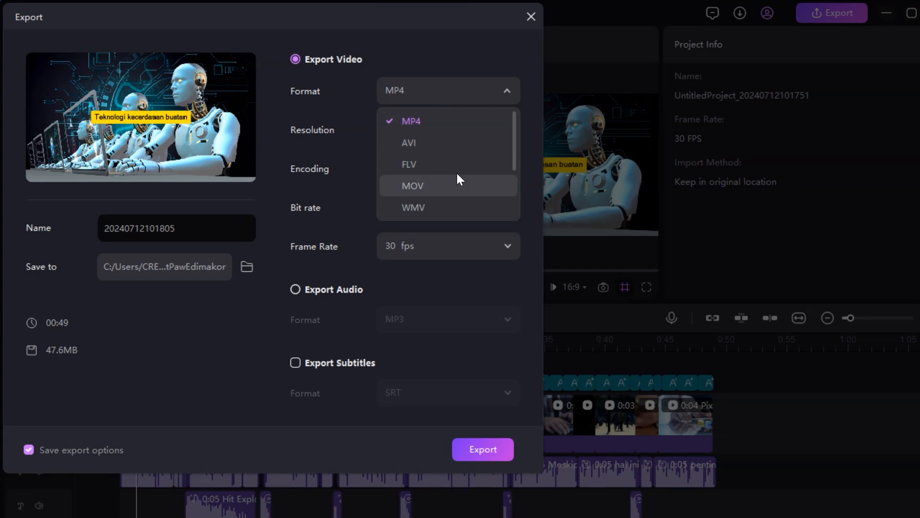
left_click(418, 131)
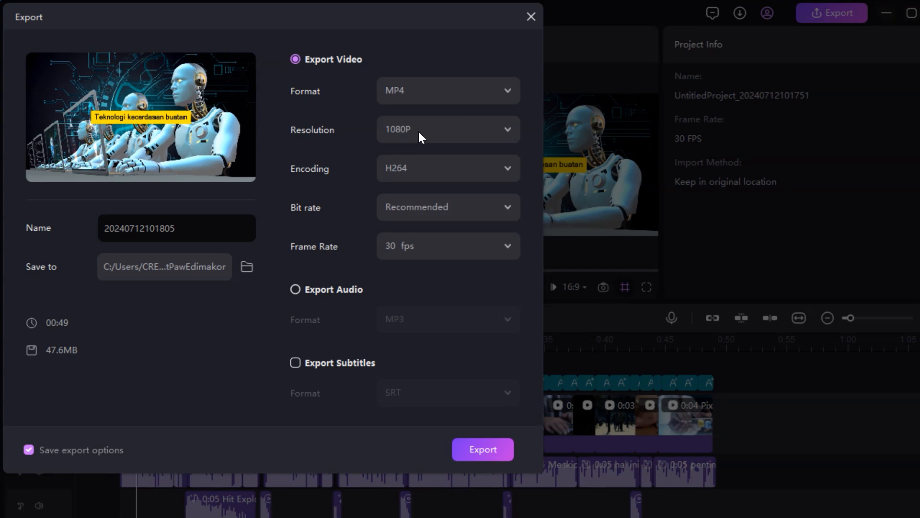
left_click(418, 130)
left_click(431, 174)
left_click(408, 168)
left_click(394, 206)
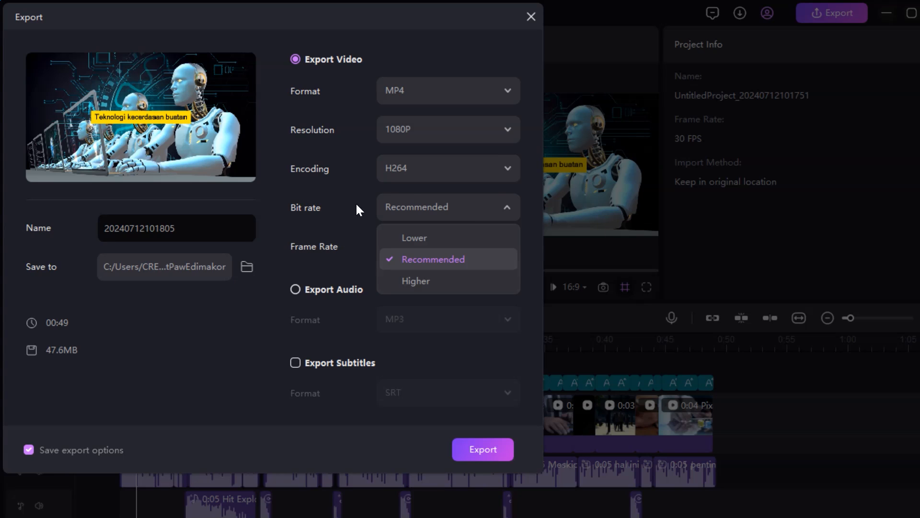
left_click(356, 205)
left_click(388, 244)
left_click(356, 245)
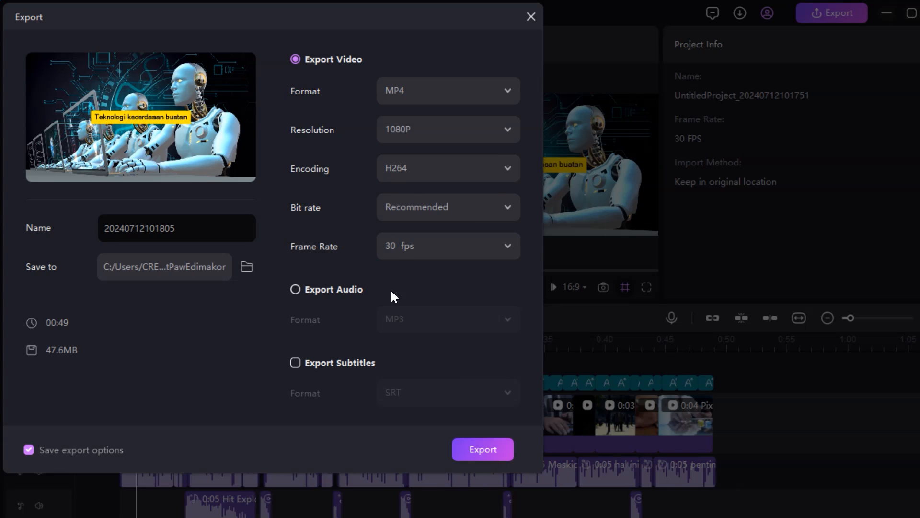
left_click(482, 450)
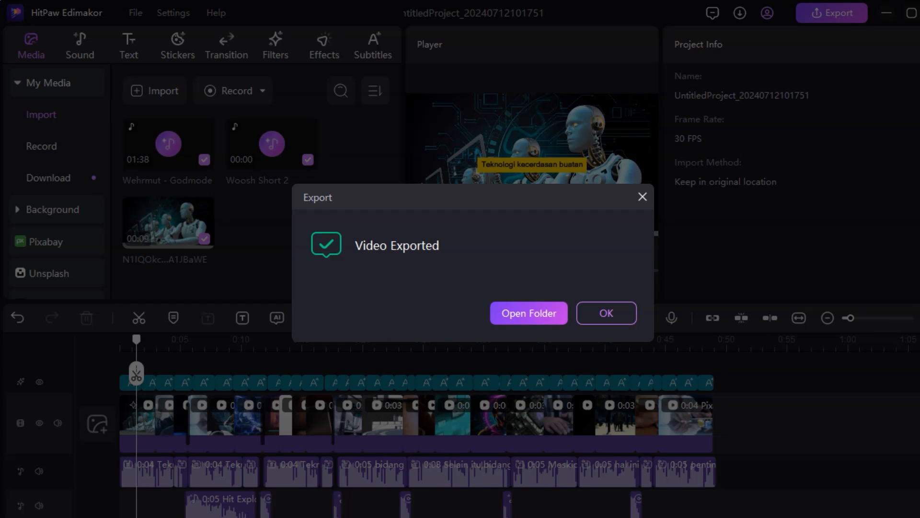
left_click(520, 317)
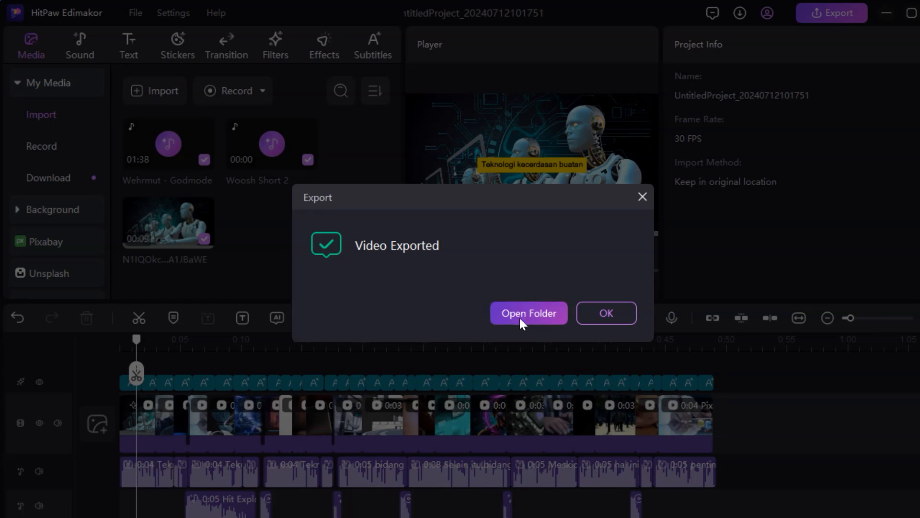